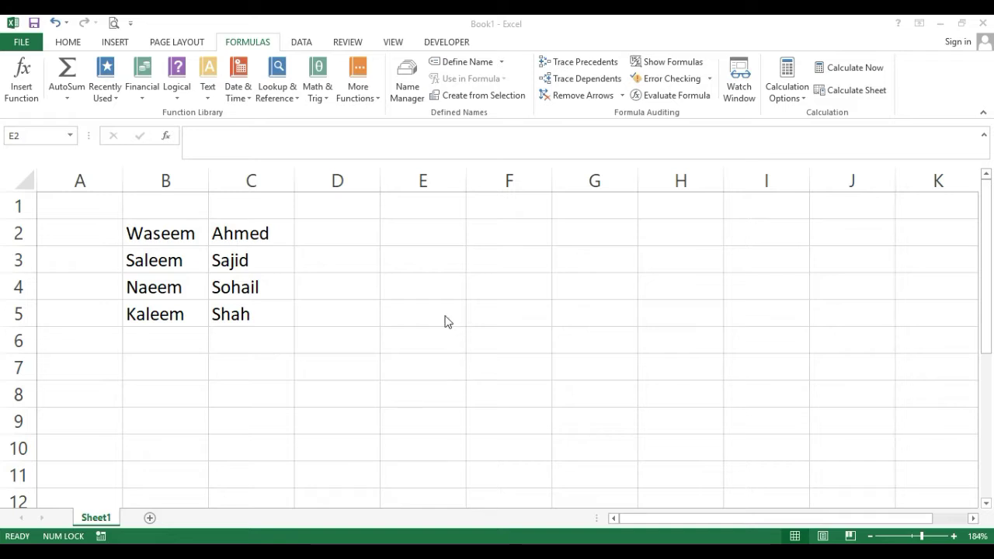
# Extract each name's first three letters with =LEFT(B2,3) across E2:F5.
pyautogui.click(439, 232)
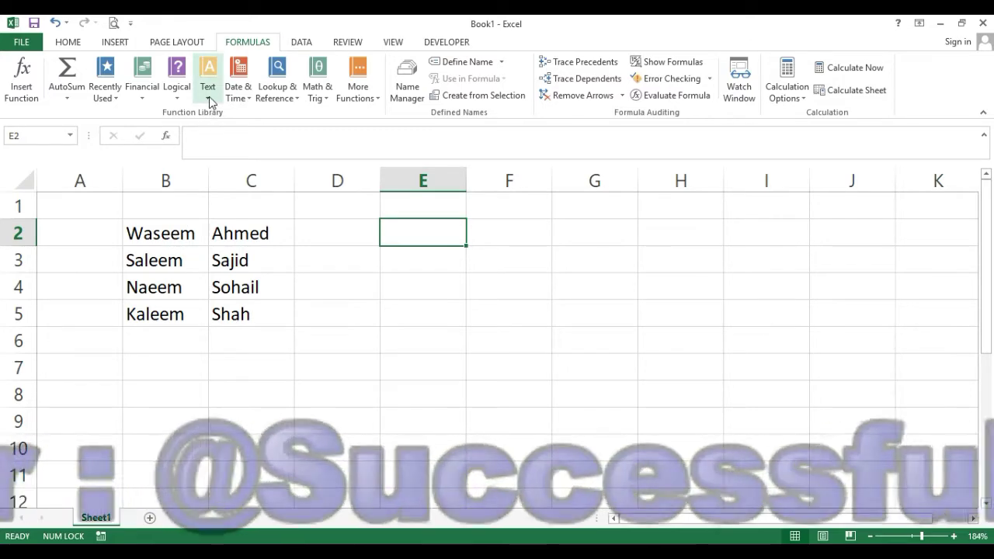
pyautogui.click(209, 96)
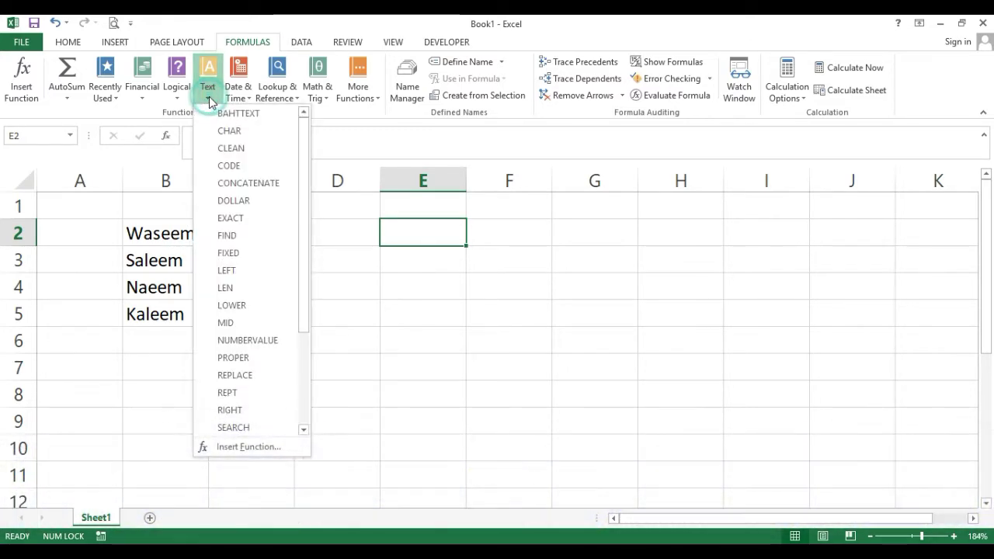
pyautogui.click(243, 269)
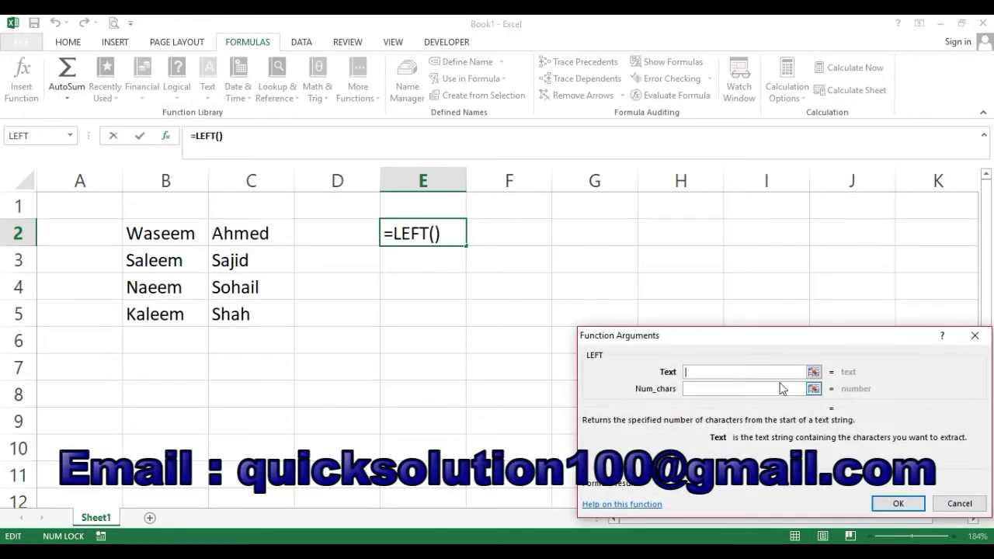
pyautogui.click(168, 233)
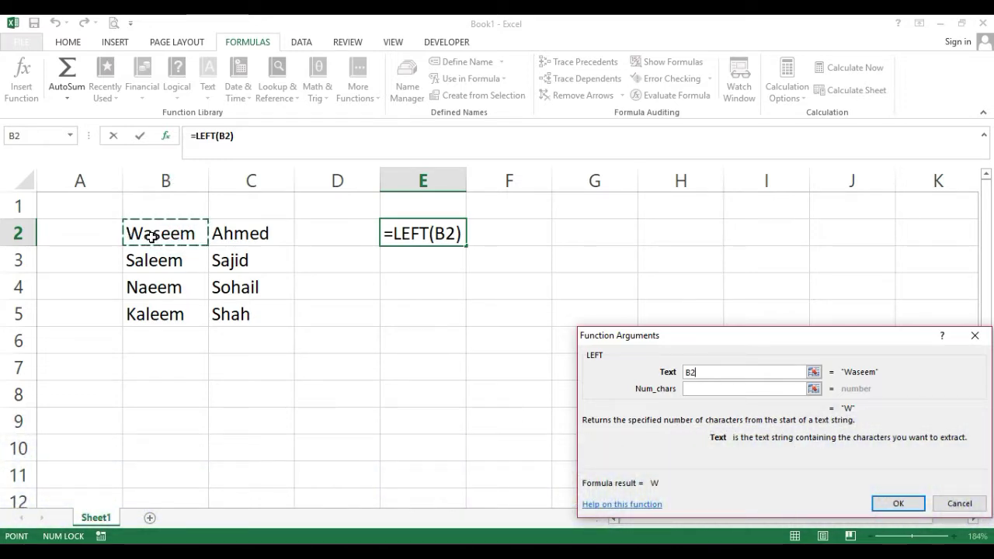
pyautogui.click(725, 389)
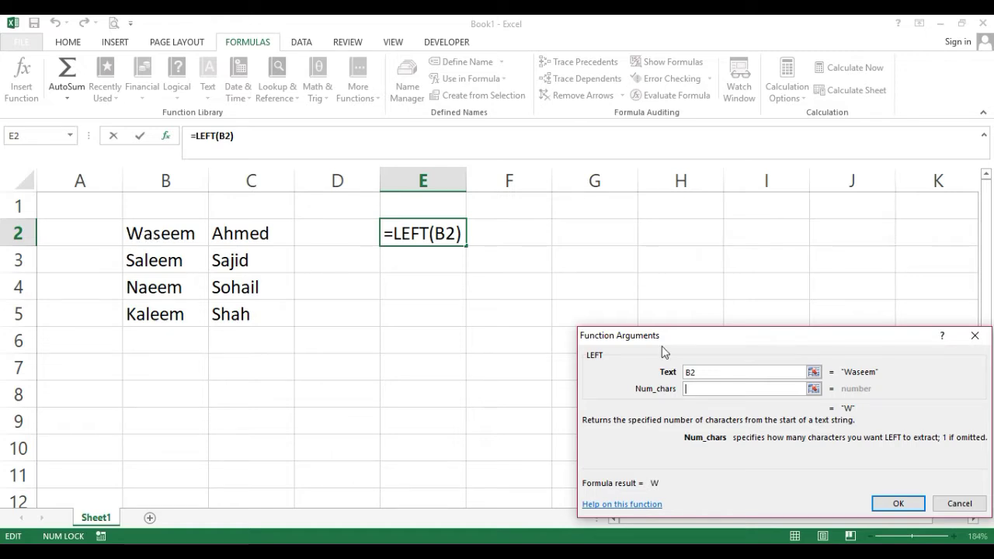
pyautogui.write('3')
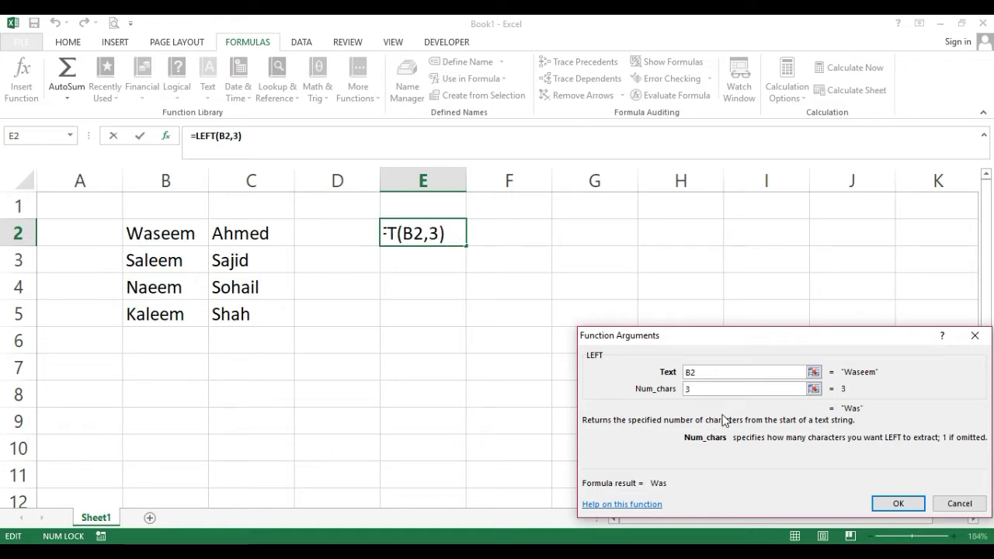
pyautogui.click(900, 505)
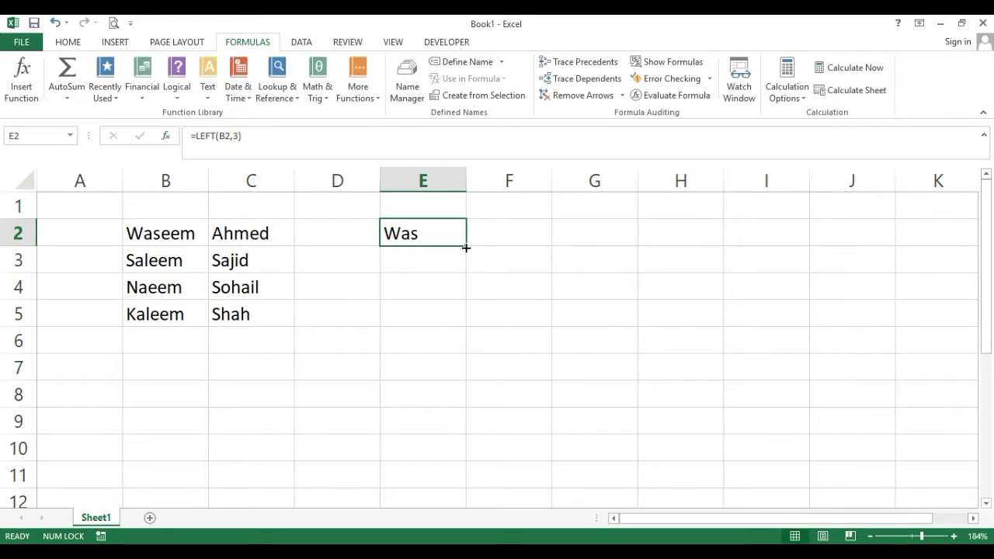
pyautogui.moveTo(465, 248); pyautogui.dragTo(462, 317)
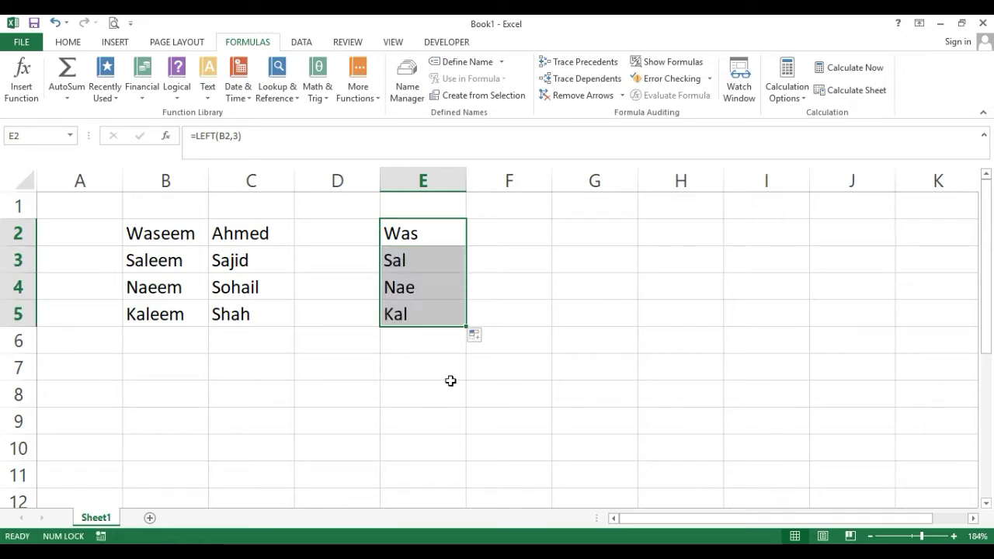
pyautogui.click(457, 225)
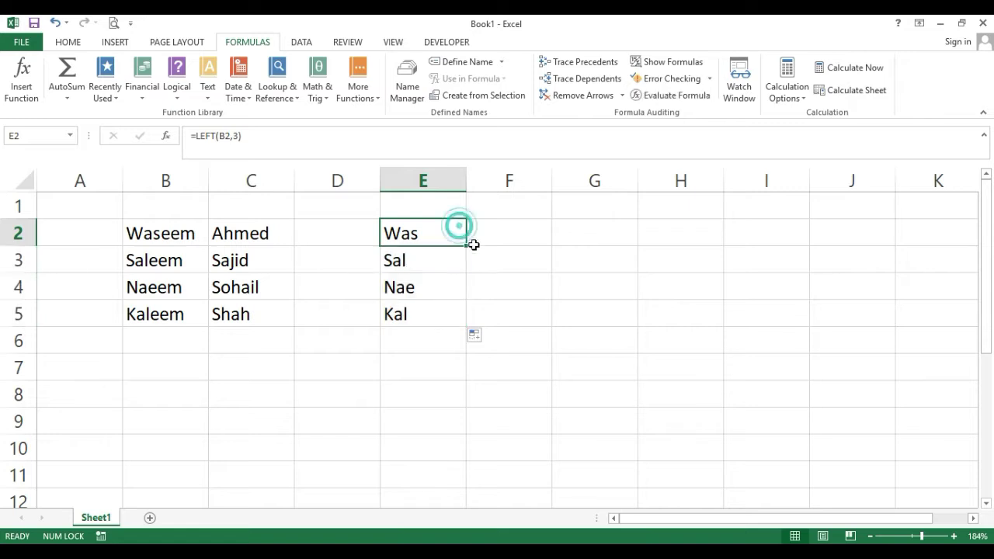
pyautogui.moveTo(467, 248); pyautogui.dragTo(550, 327)
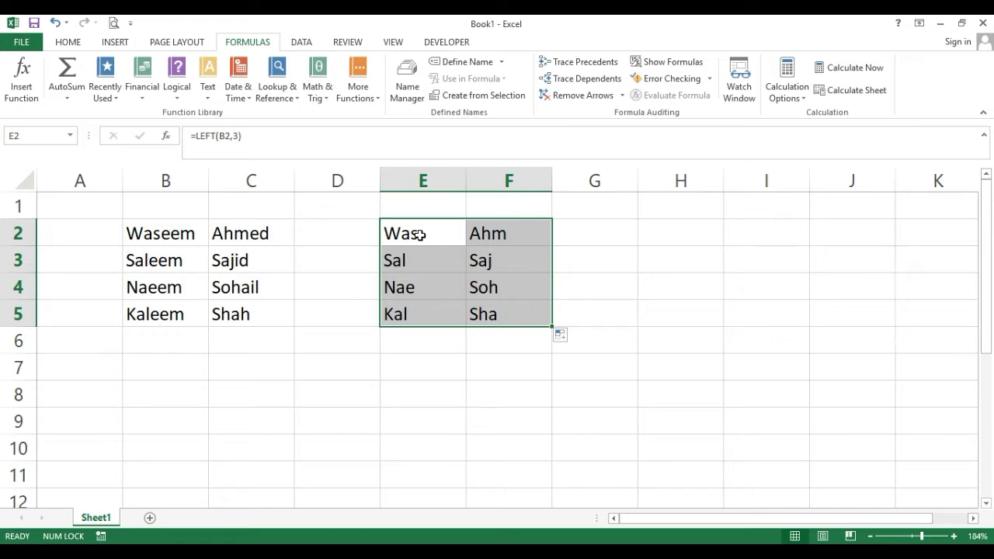
# Clear the LEFT results from E2:F5.
pyautogui.moveTo(423, 234); pyautogui.dragTo(502, 318)
pyautogui.press('Delete')
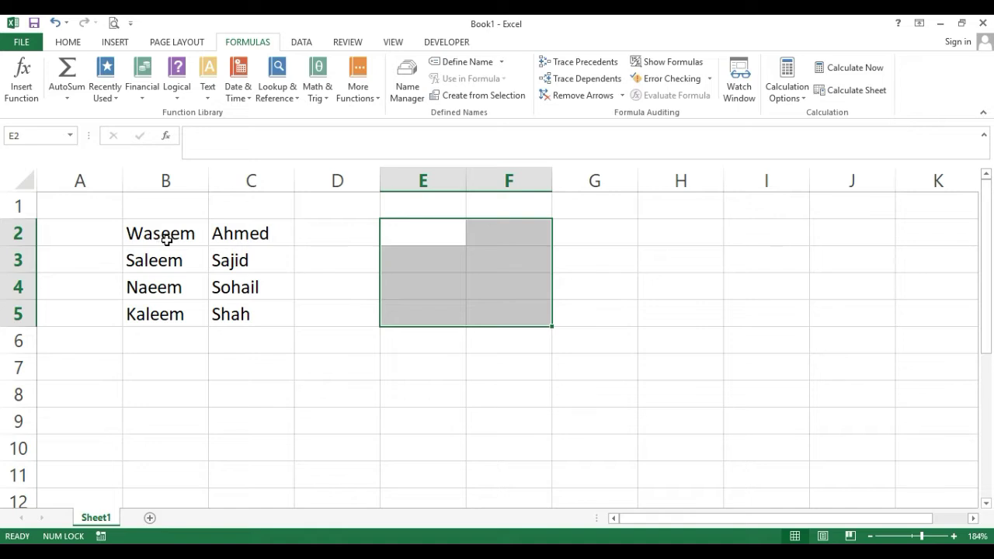
pyautogui.hotkey('shift', 'BackSpace')
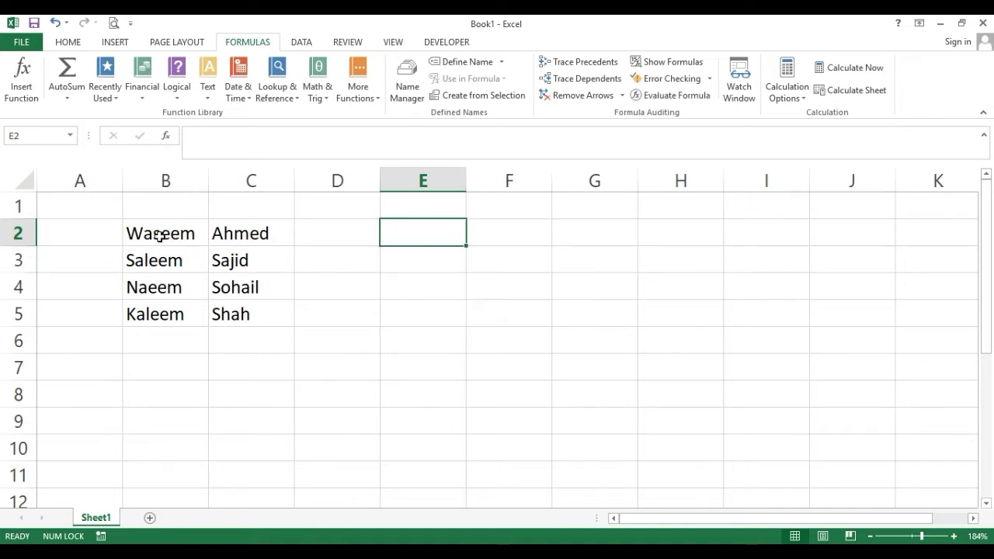
# Extract the last three letters with =RIGHT(B2,3) in E2 and copy it to F2.
pyautogui.click(211, 97)
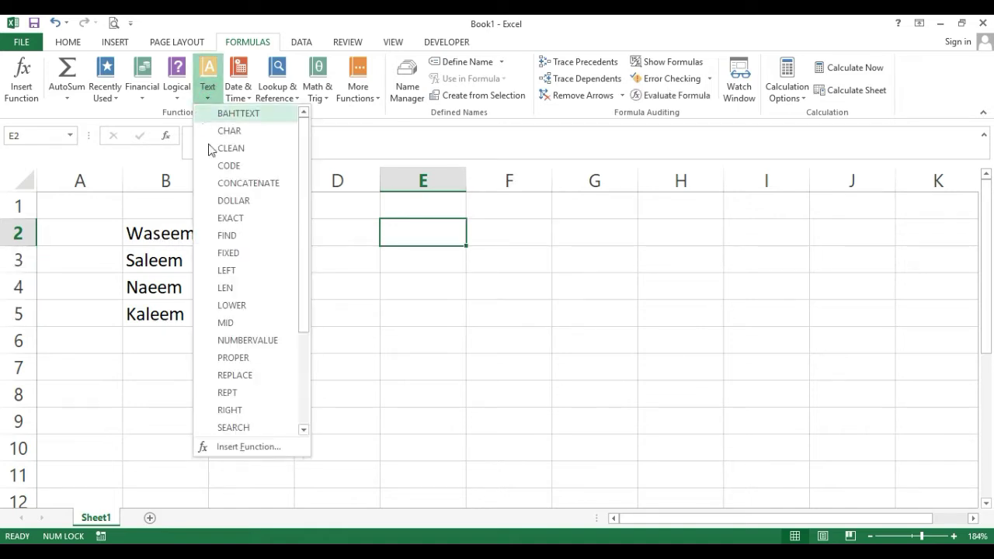
pyautogui.click(247, 409)
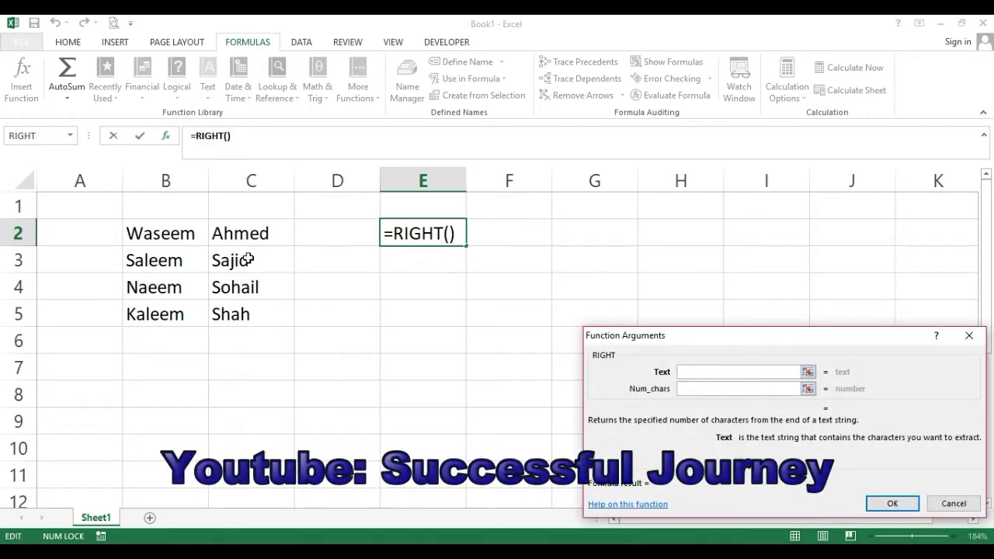
pyautogui.click(197, 235)
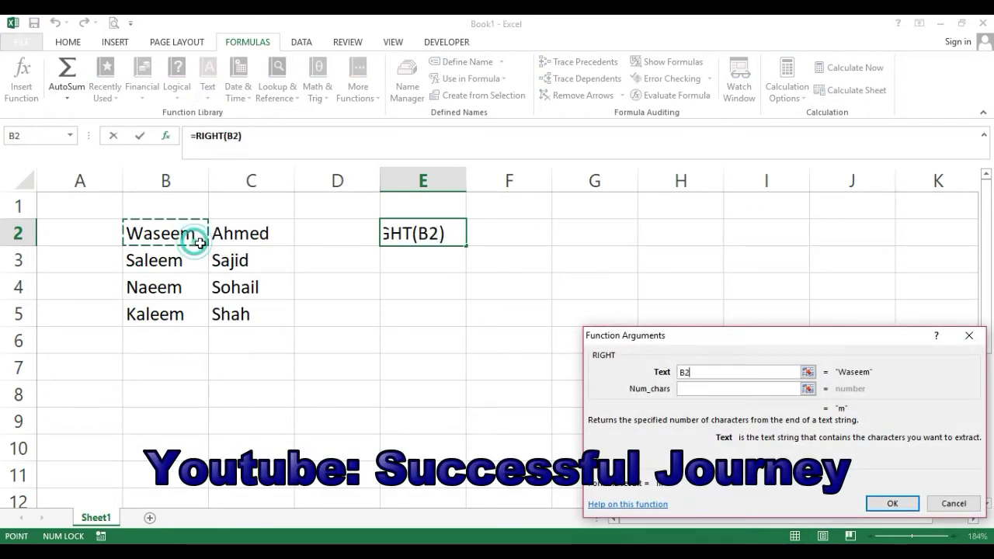
pyautogui.click(702, 390)
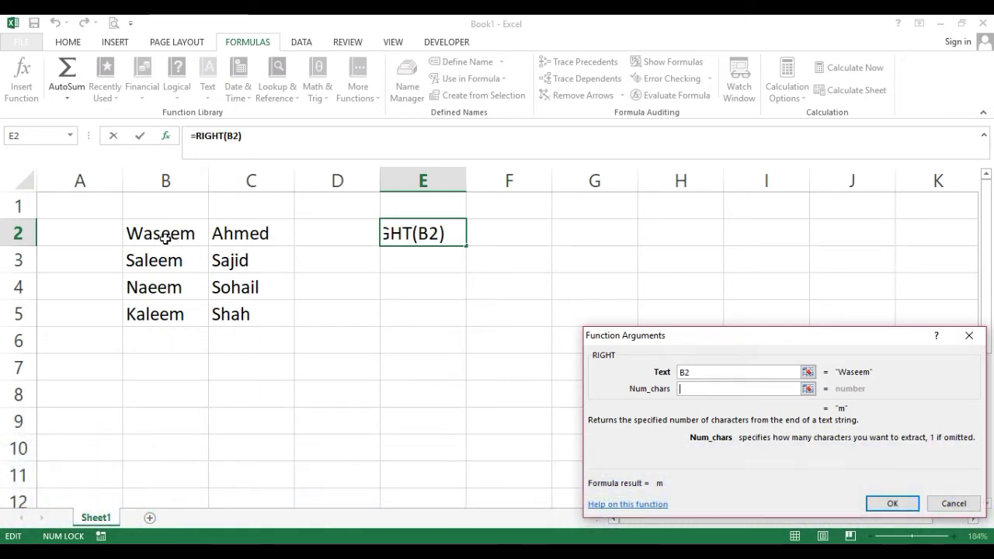
pyautogui.write('3')
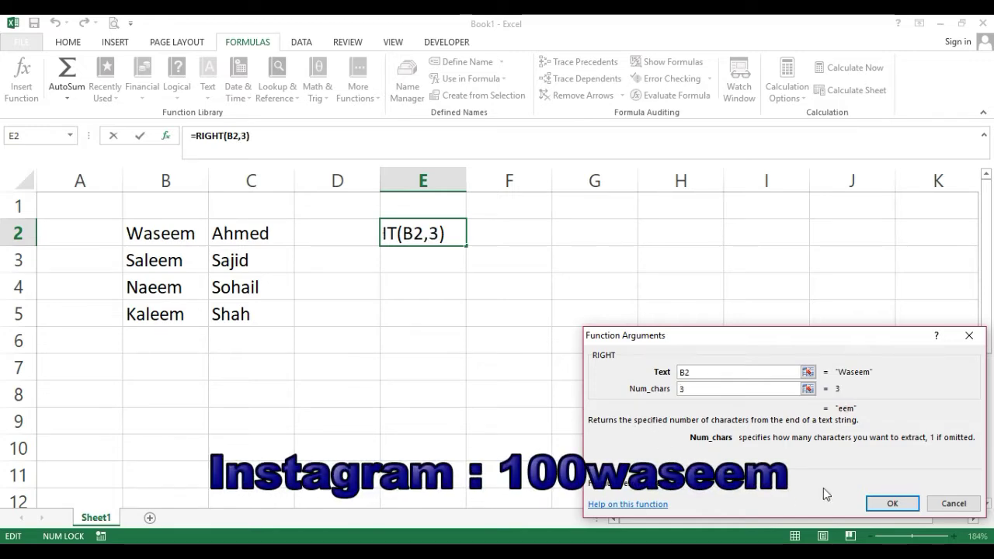
pyautogui.click(890, 504)
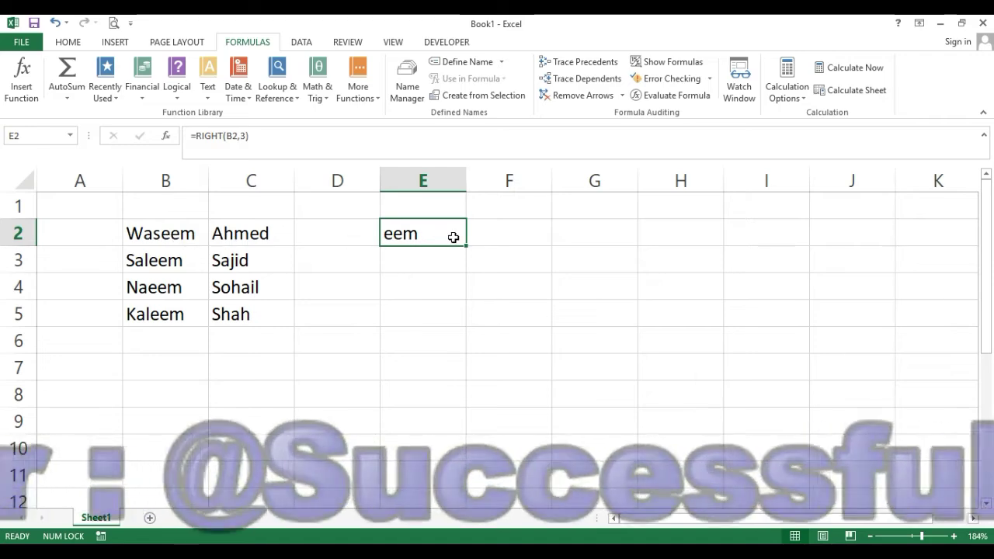
pyautogui.moveTo(469, 247); pyautogui.dragTo(464, 311)
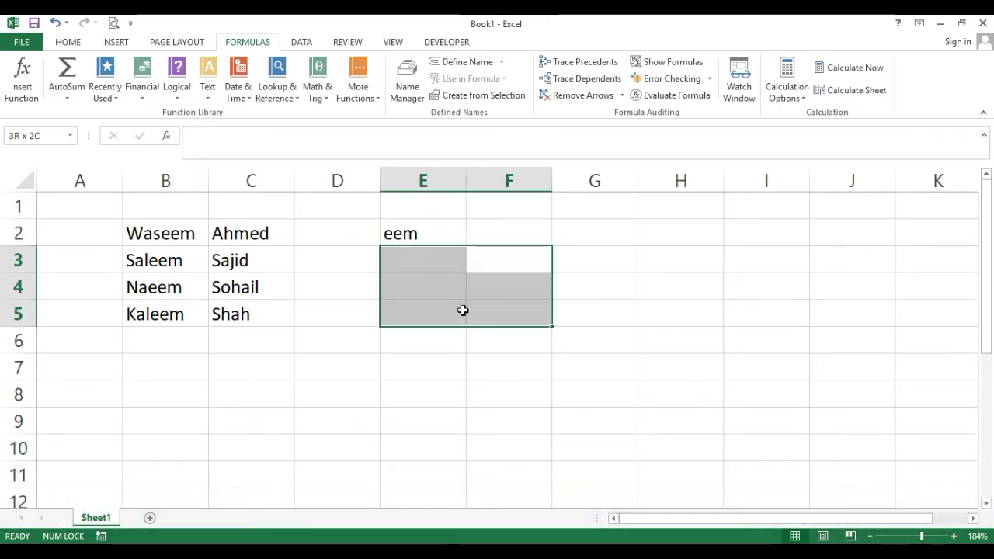
pyautogui.click(440, 232)
pyautogui.moveTo(465, 244); pyautogui.dragTo(524, 244)
pyautogui.click(487, 234)
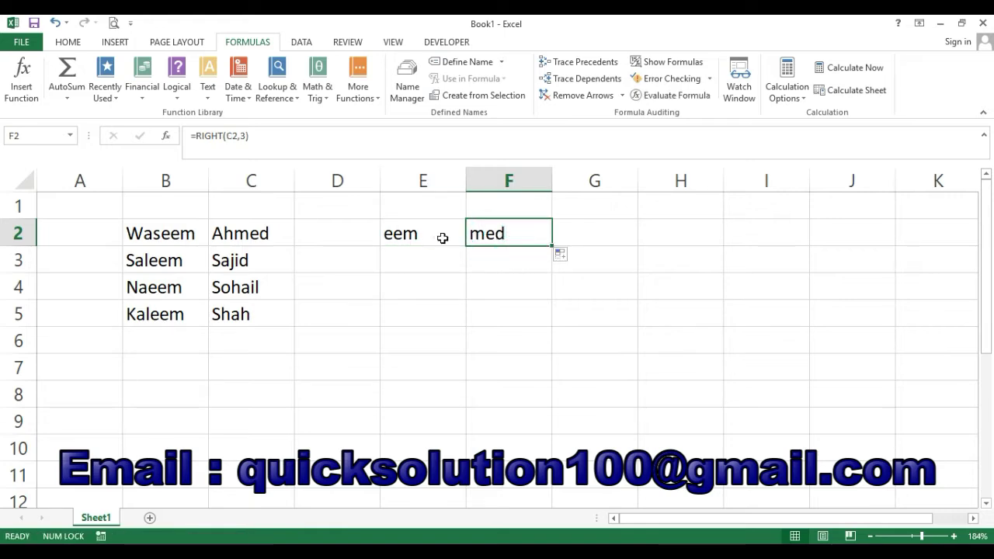
pyautogui.moveTo(434, 236); pyautogui.dragTo(548, 325)
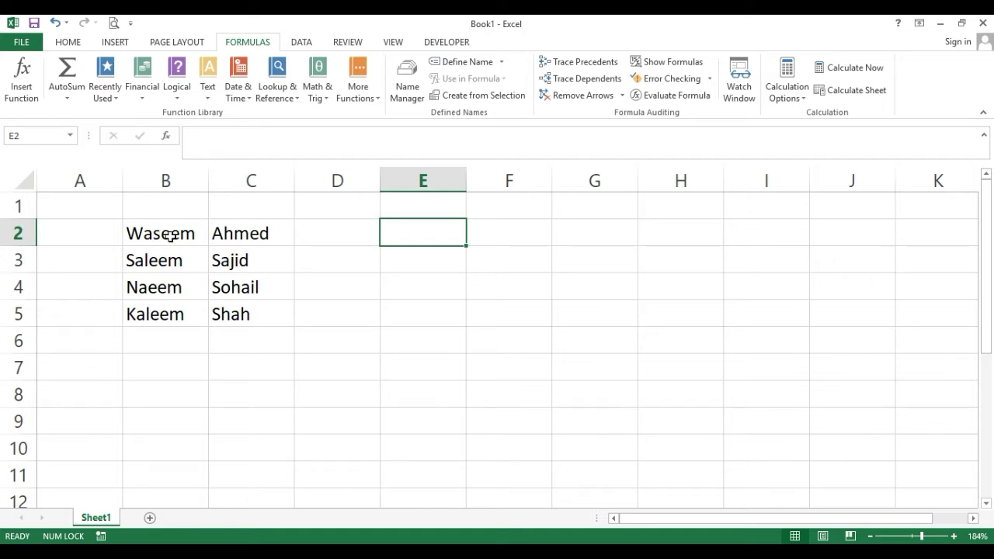
# Enter =MID(B2,3,3) in E2 to take three letters starting at the third.
pyautogui.click(171, 236)
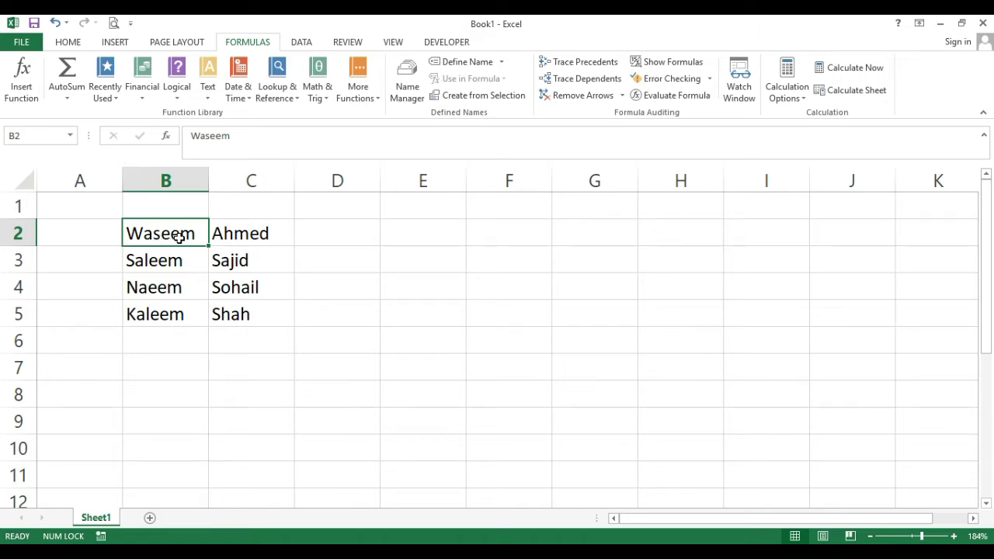
pyautogui.click(427, 241)
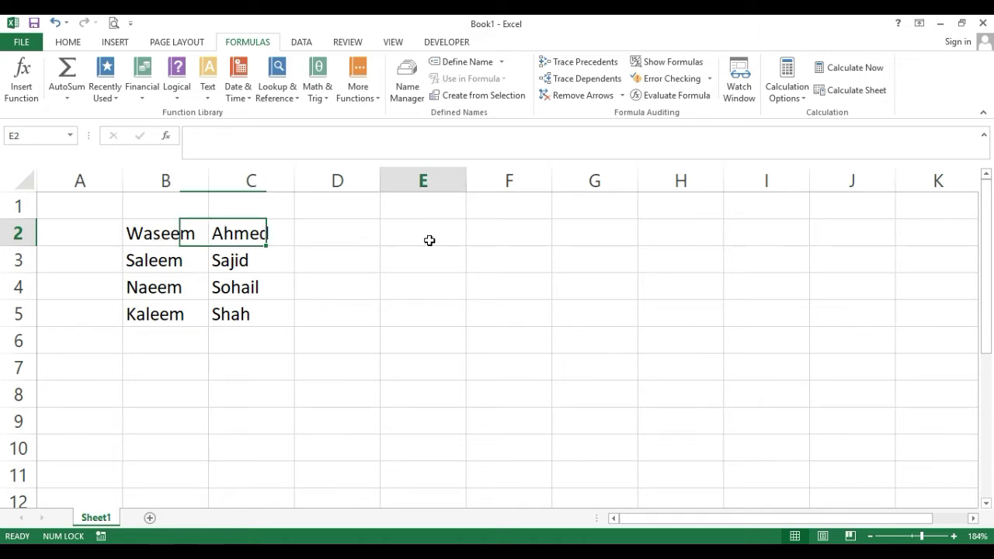
pyautogui.click(209, 95)
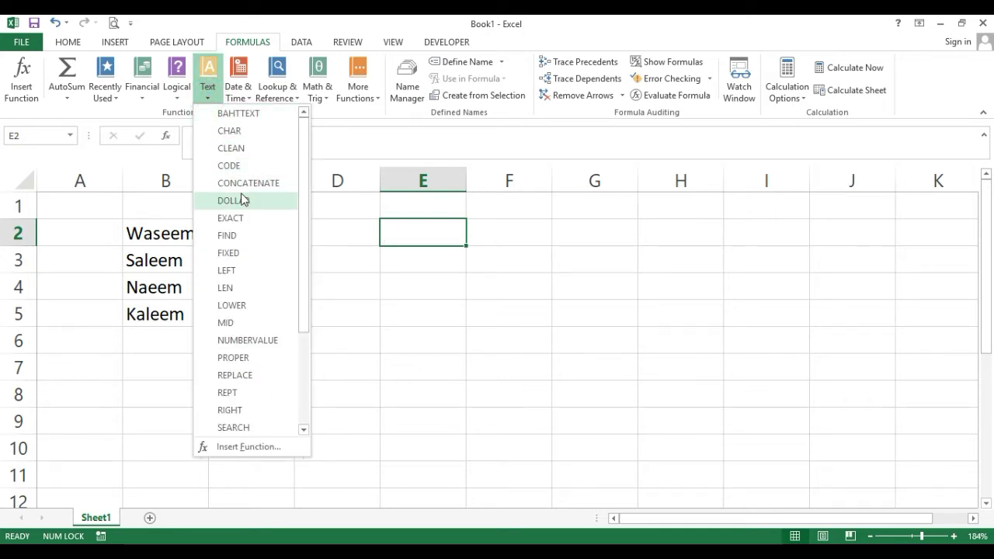
pyautogui.click(246, 321)
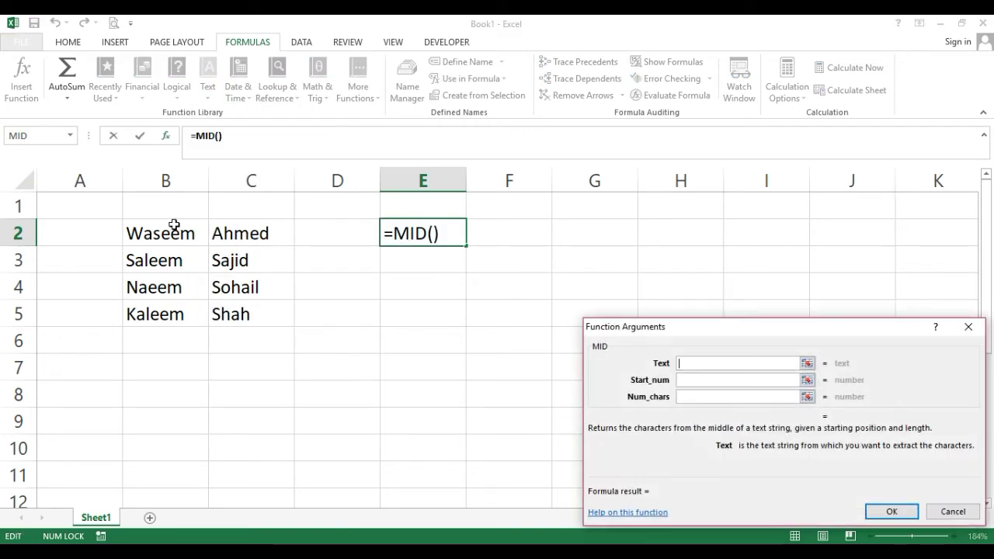
pyautogui.click(174, 225)
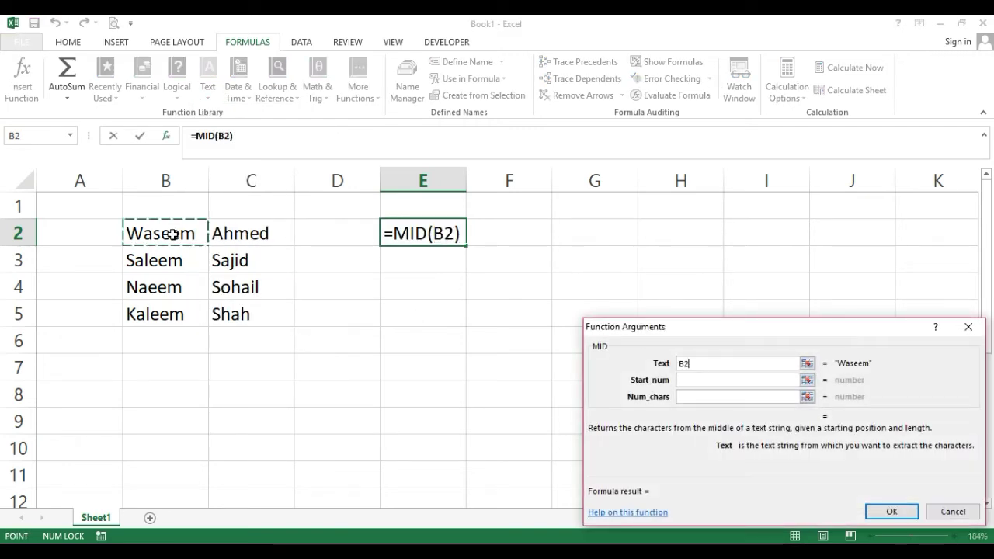
pyautogui.click(715, 381)
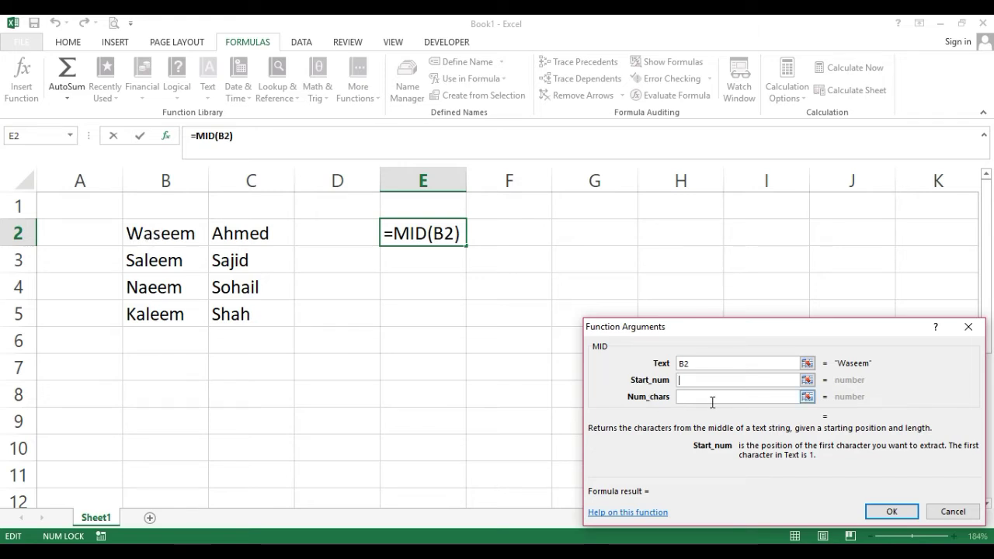
pyautogui.write('3')
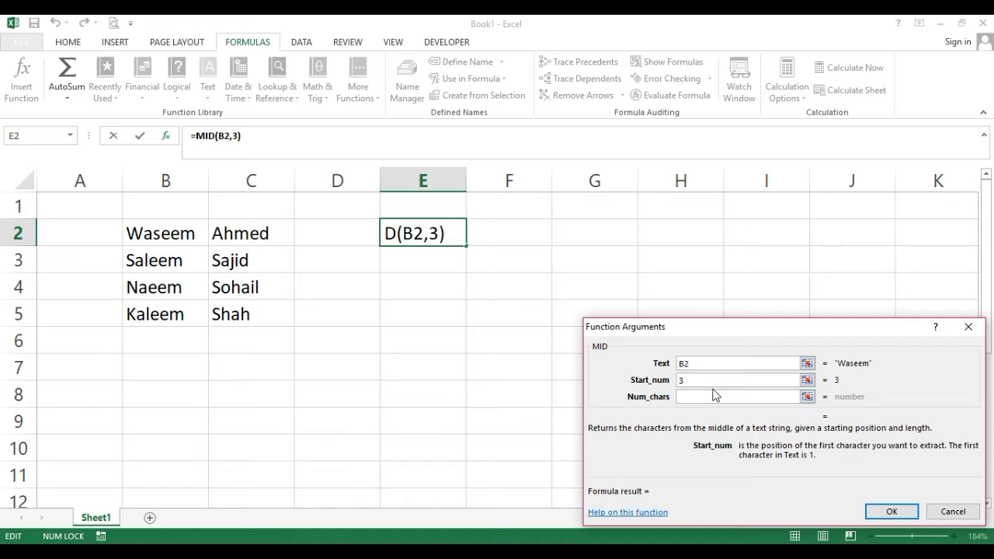
pyautogui.click(686, 396)
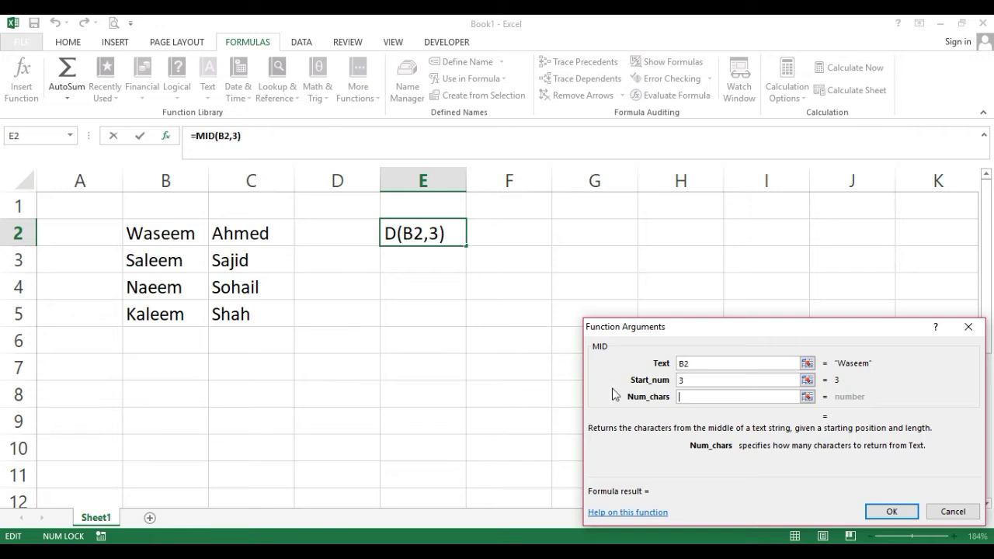
pyautogui.write('3')
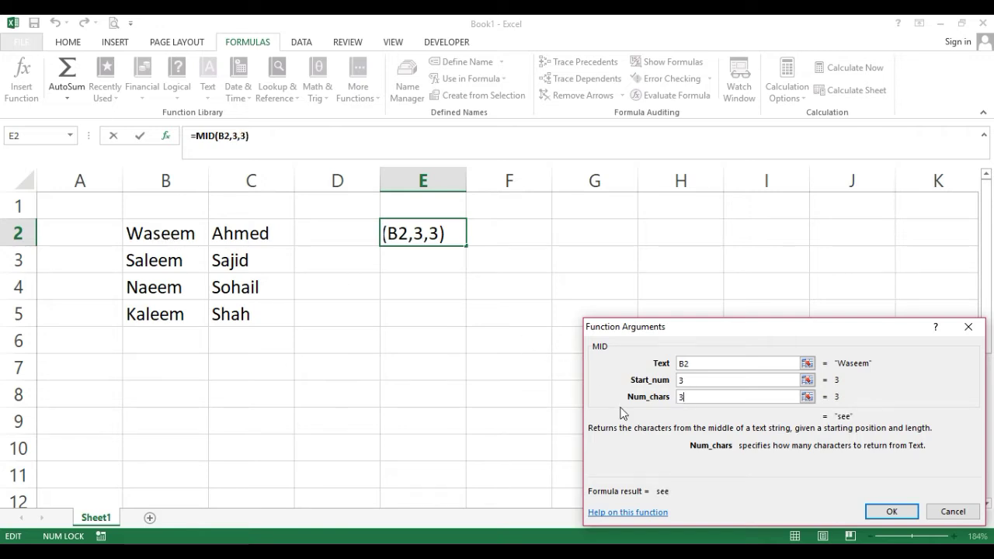
pyautogui.click(891, 510)
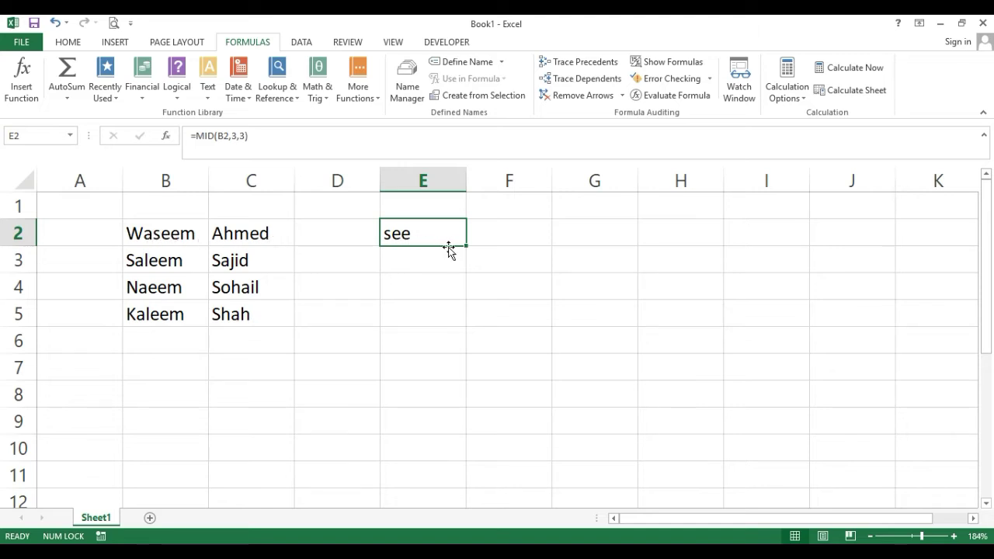
# Fill the MID formula through E2:F5, then delete those results.
pyautogui.moveTo(464, 248); pyautogui.dragTo(550, 324)
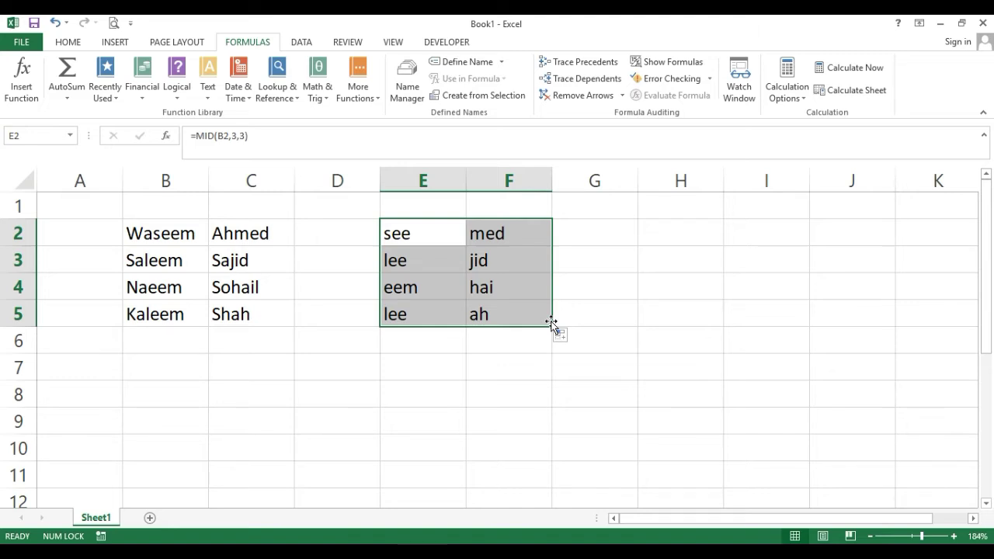
pyautogui.press('Delete')
pyautogui.press('Up')
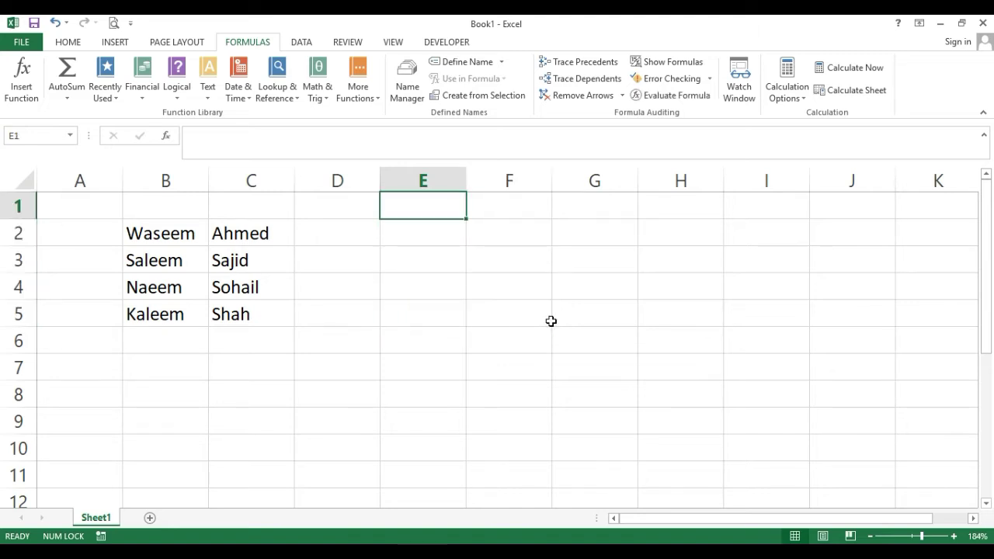
pyautogui.press('Down')
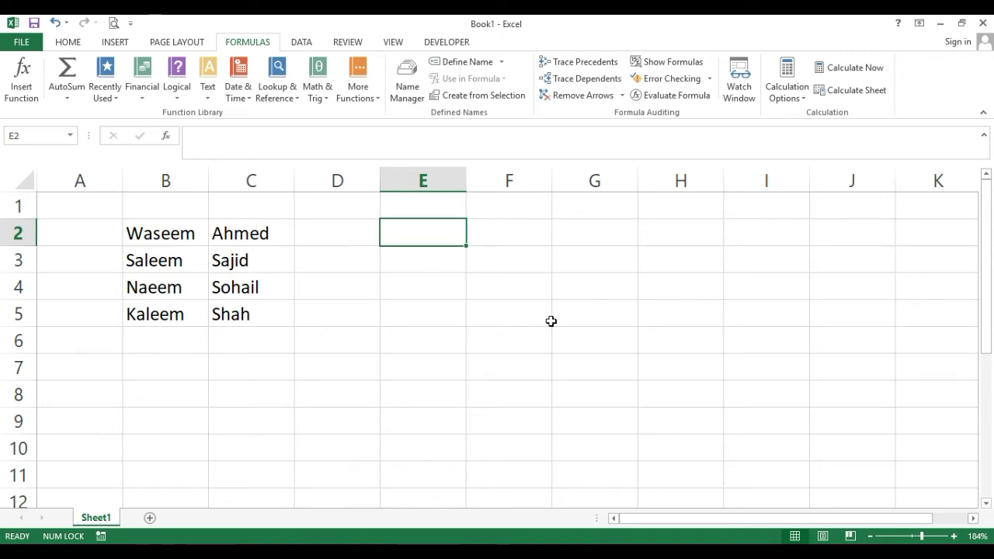
pyautogui.press('Left')
pyautogui.press('Left')
pyautogui.press('Left')
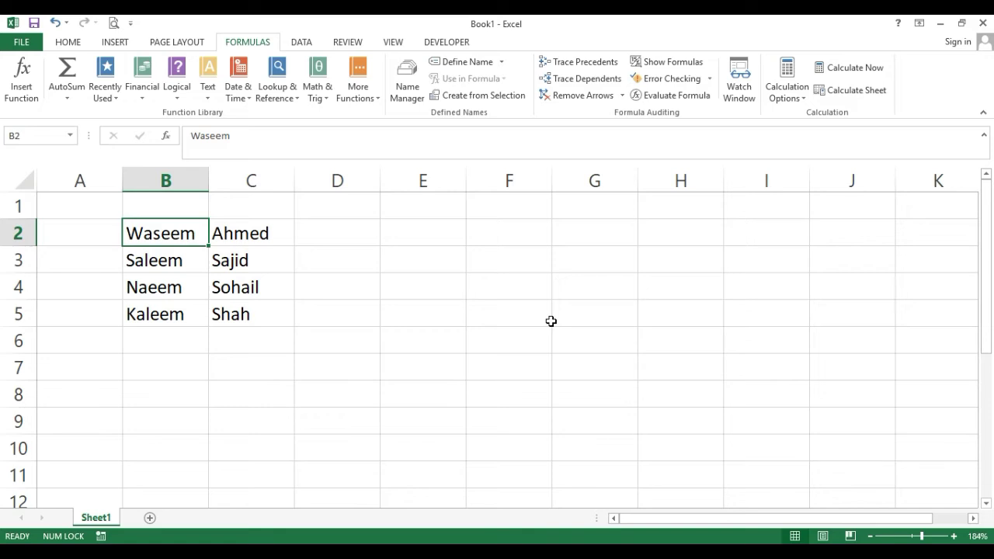
pyautogui.press('capslock')
pyautogui.write('WASEEM')
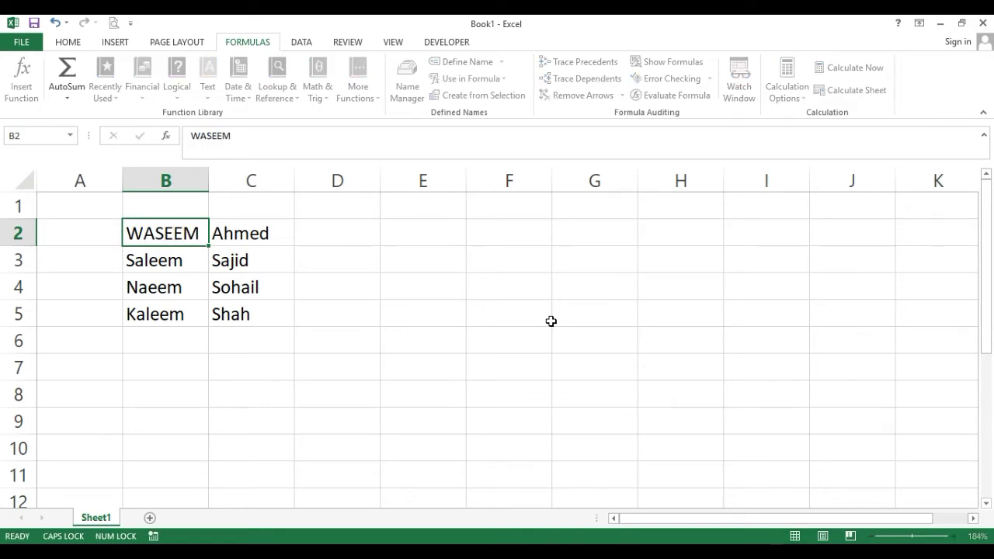
pyautogui.press('Return')
pyautogui.write('SALE')
pyautogui.press('BackSpace')
pyautogui.write('LEEM')
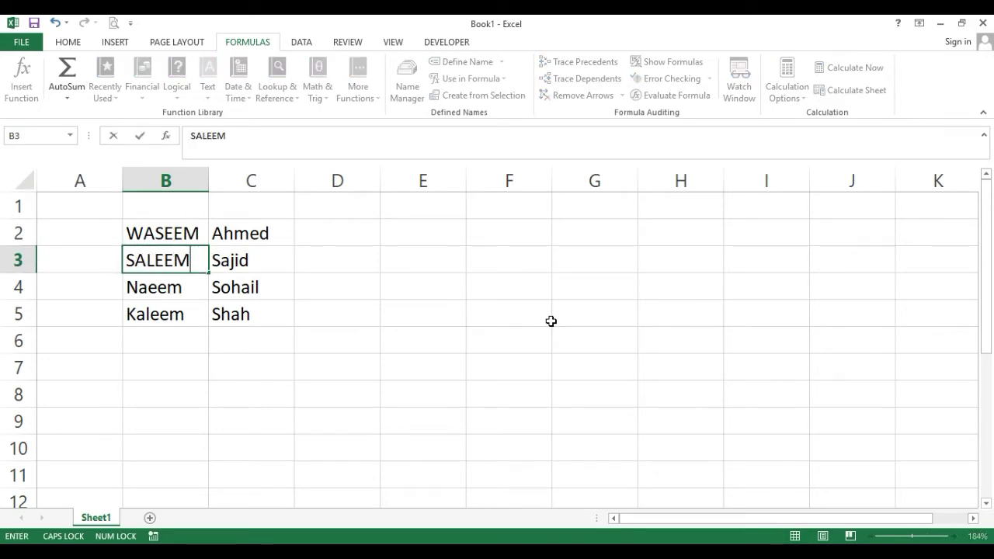
pyautogui.press('Return')
pyautogui.write('NAEEM')
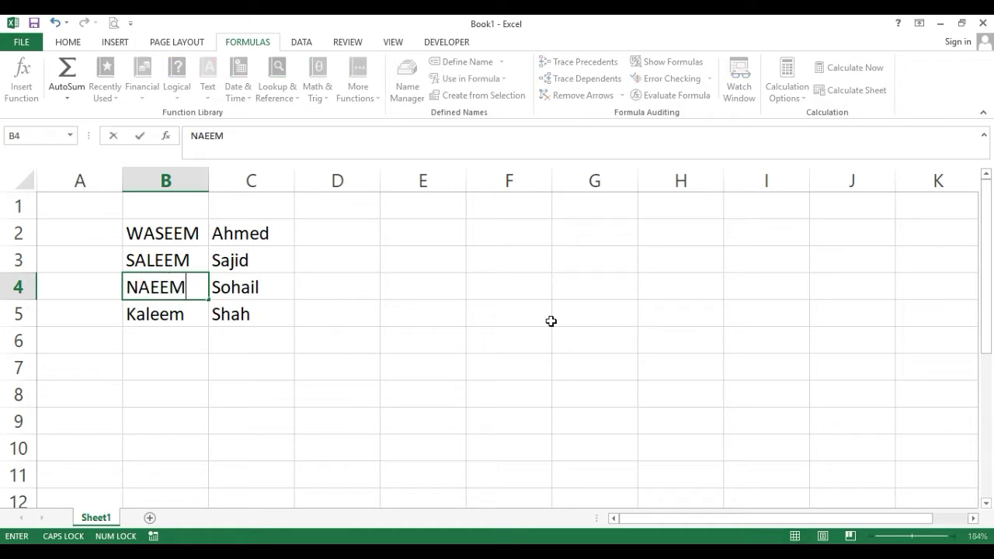
pyautogui.press('Return')
pyautogui.write('KALEEM')
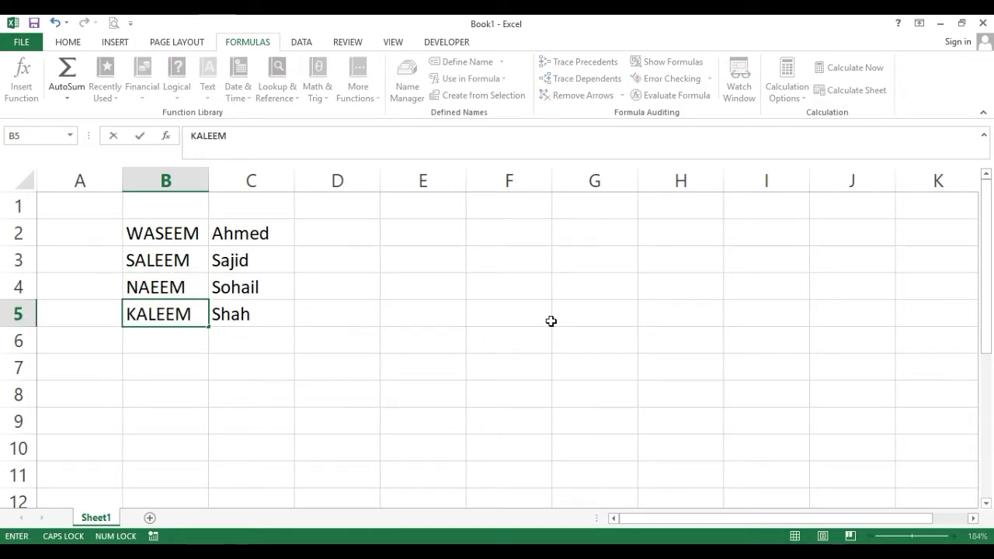
pyautogui.press('Up')
pyautogui.press('Up')
pyautogui.press('Up')
pyautogui.press('Right')
pyautogui.press('Right')
pyautogui.press('Right')
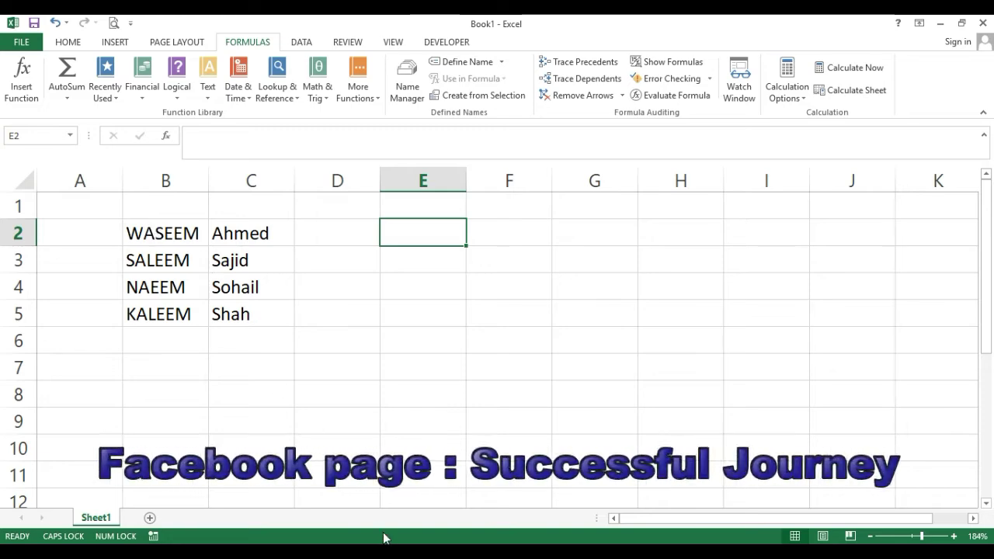
# Enter =LOWER(B2) in E2 and fill it across to column F and down to row 5.
pyautogui.click(207, 92)
pyautogui.click(231, 305)
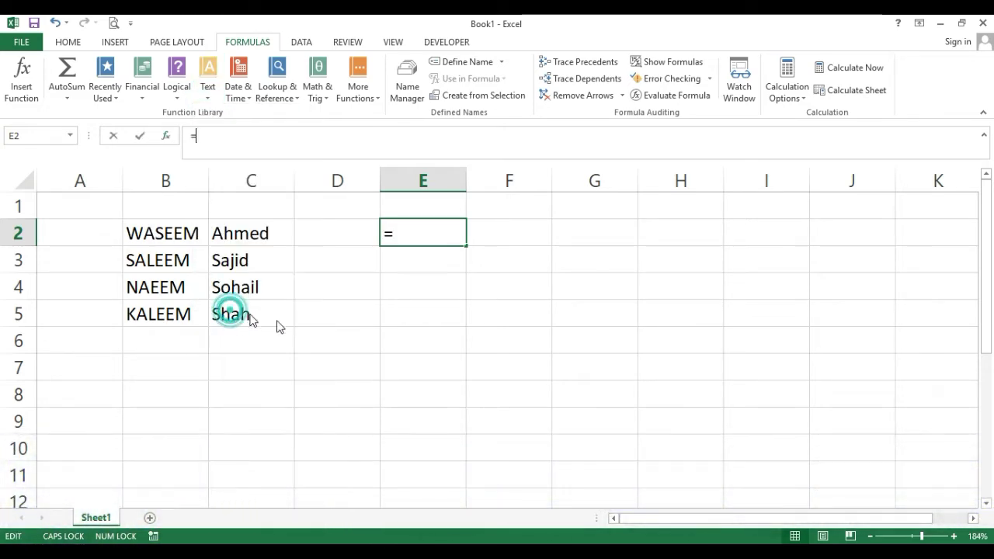
pyautogui.click(172, 234)
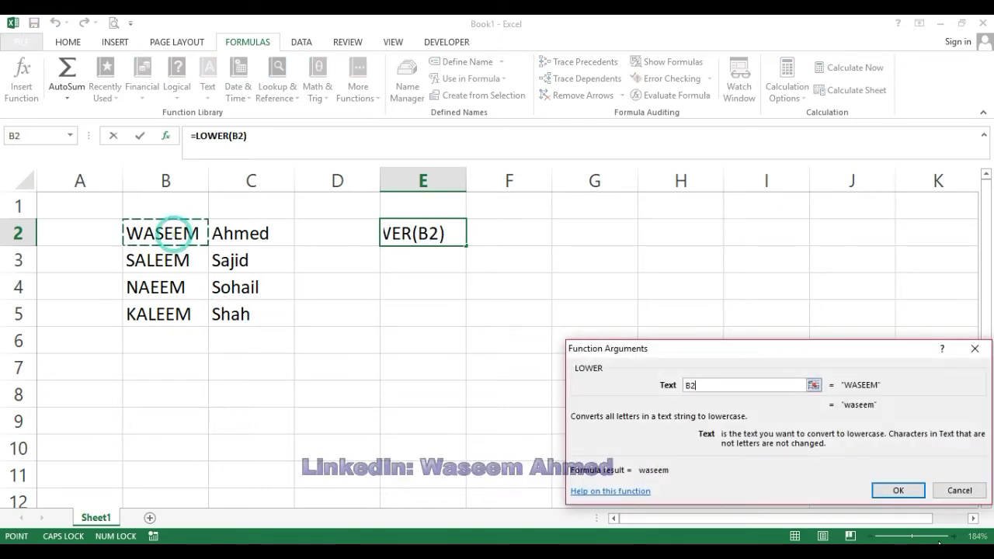
pyautogui.click(898, 491)
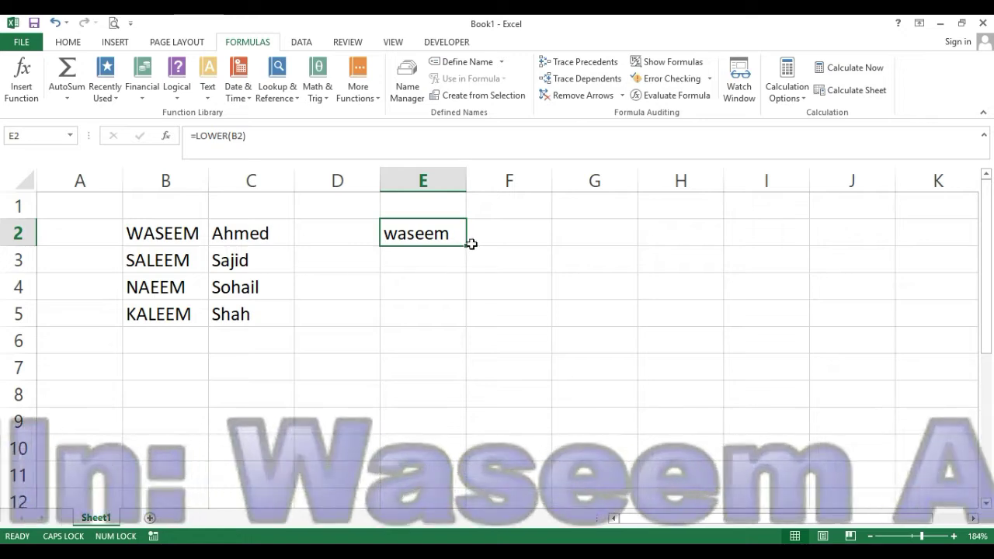
pyautogui.moveTo(464, 247); pyautogui.dragTo(541, 323)
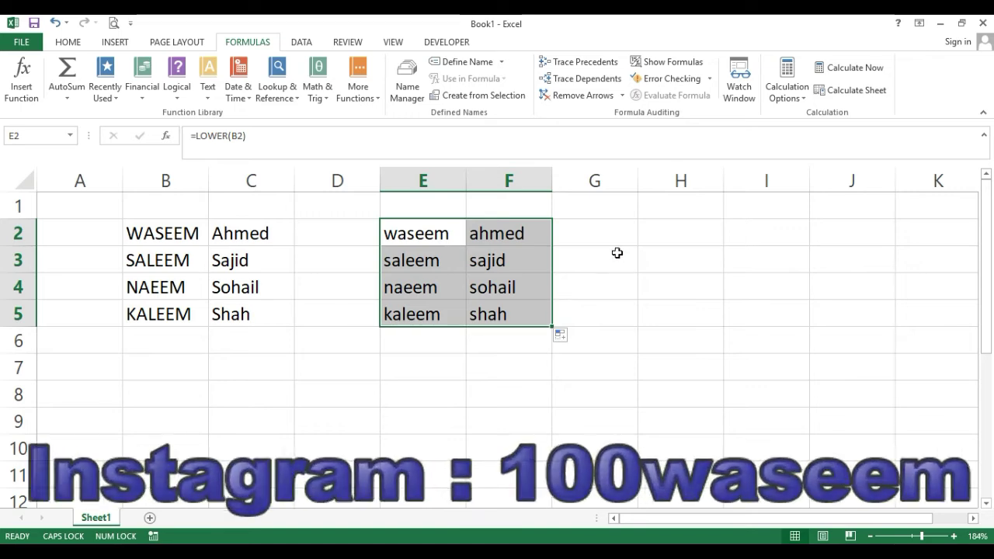
pyautogui.click(616, 251)
pyautogui.click(603, 232)
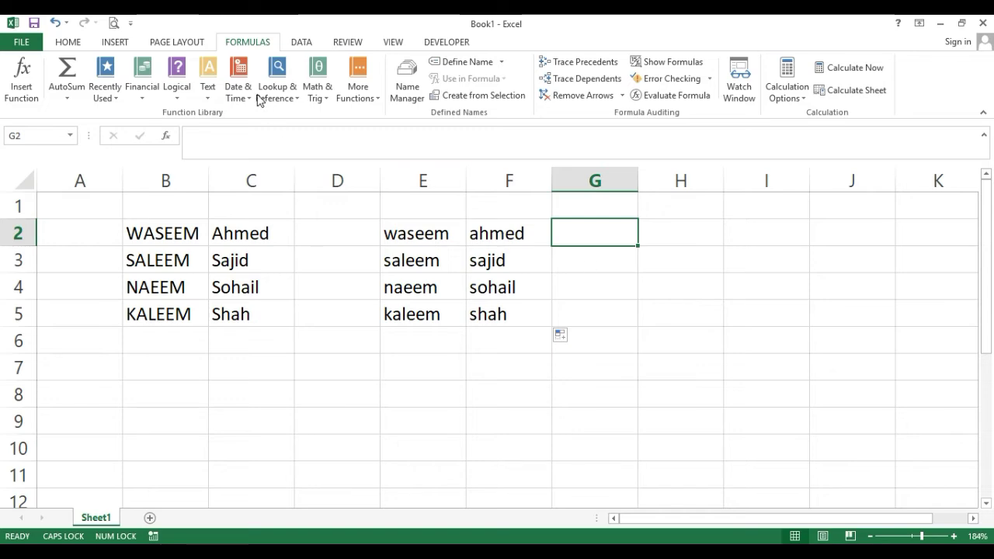
# Enter =UPPER(E2) in G2 so it shows WASEEM.
pyautogui.click(212, 98)
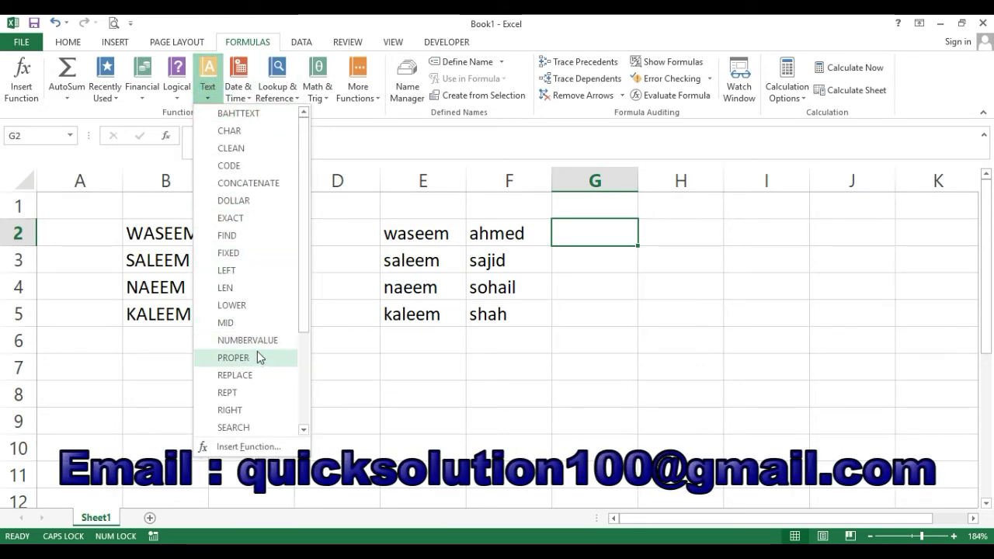
pyautogui.scroll(-2, 259, 357)
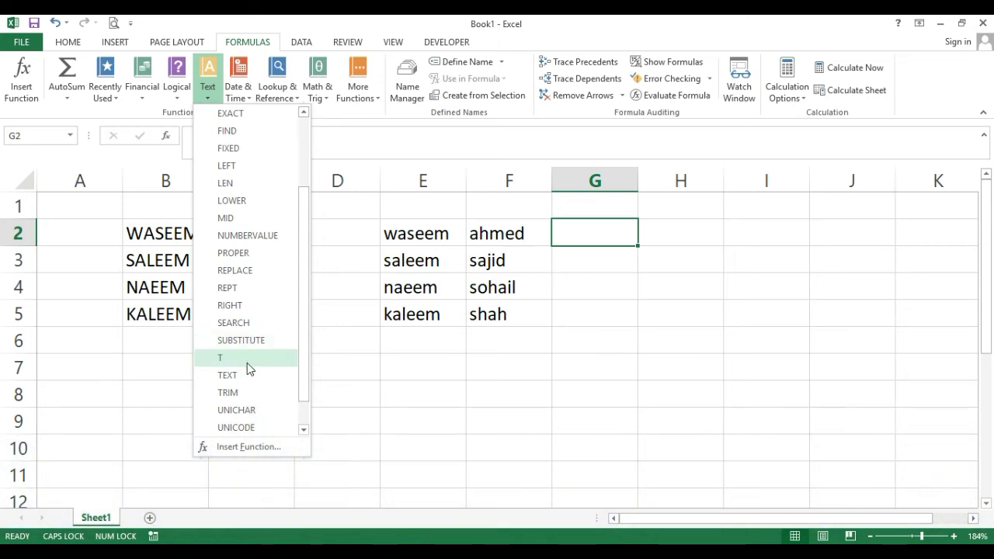
pyautogui.scroll(-1, 255, 406)
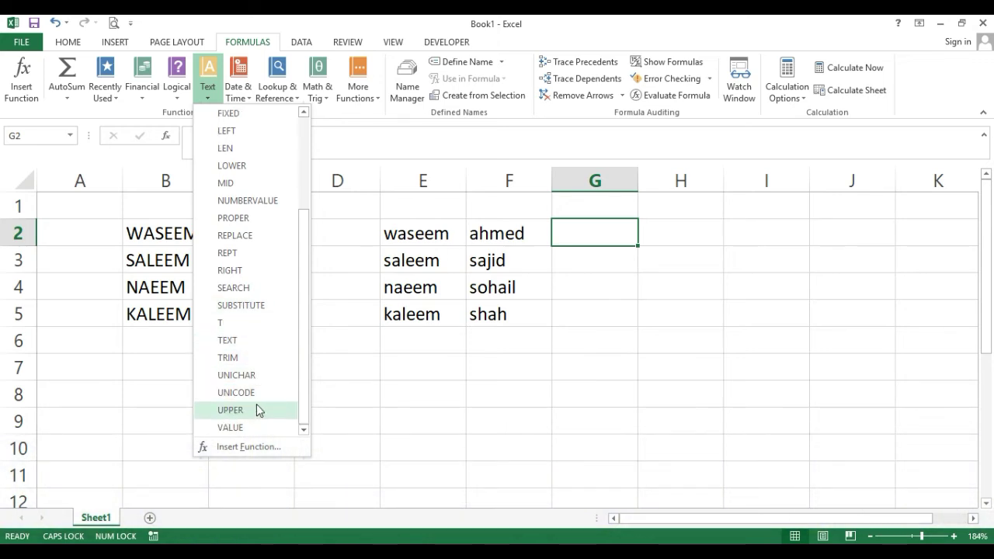
pyautogui.click(256, 410)
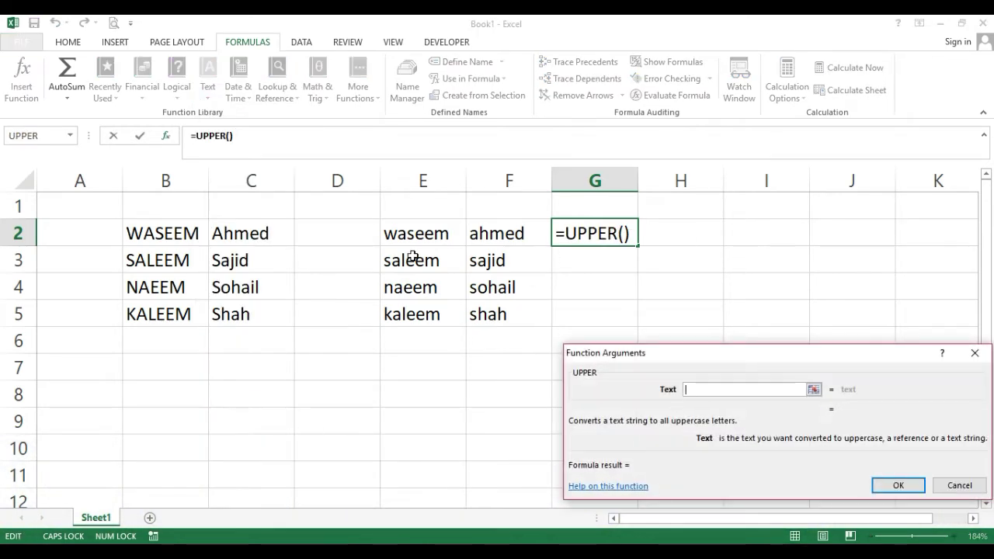
pyautogui.click(411, 233)
pyautogui.click(893, 483)
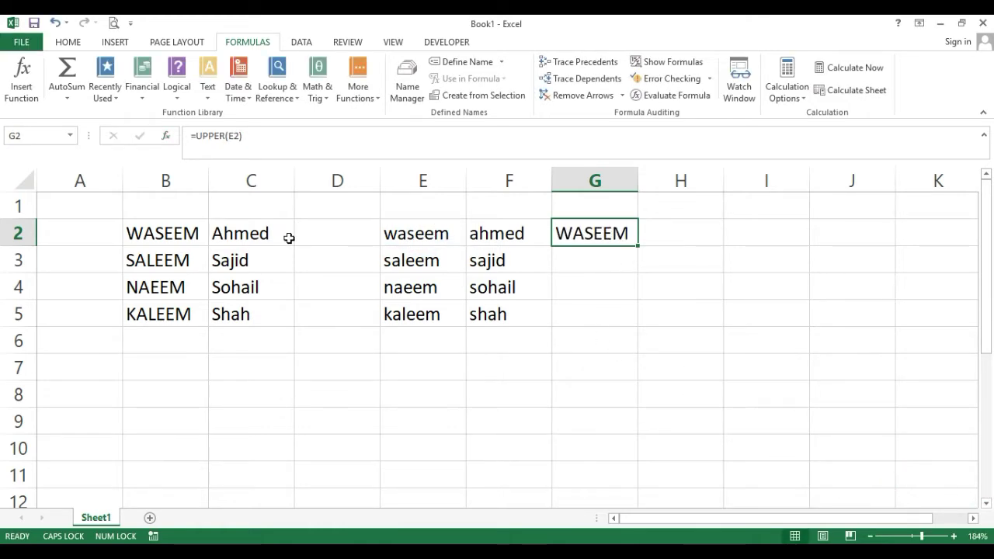
pyautogui.click(244, 233)
pyautogui.click(324, 235)
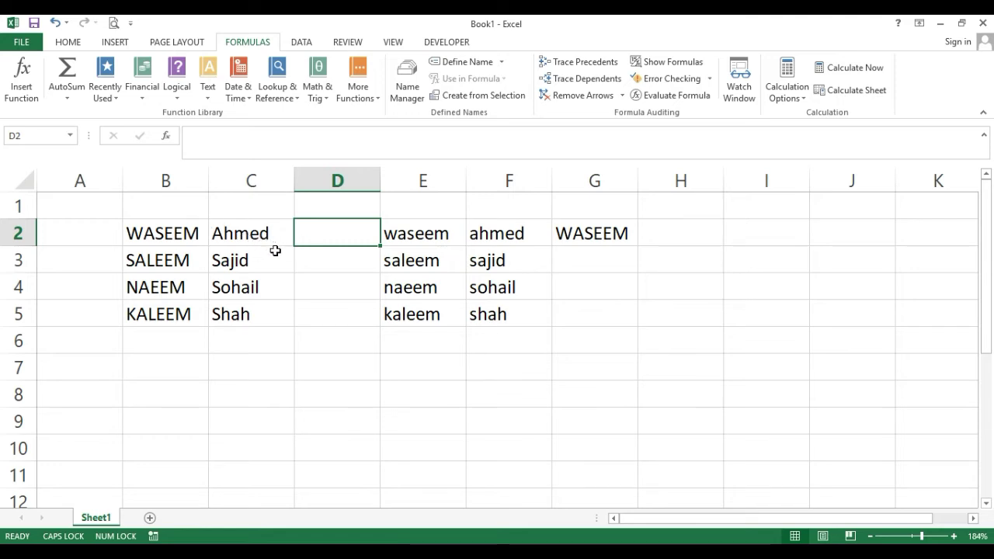
pyautogui.write('=(')
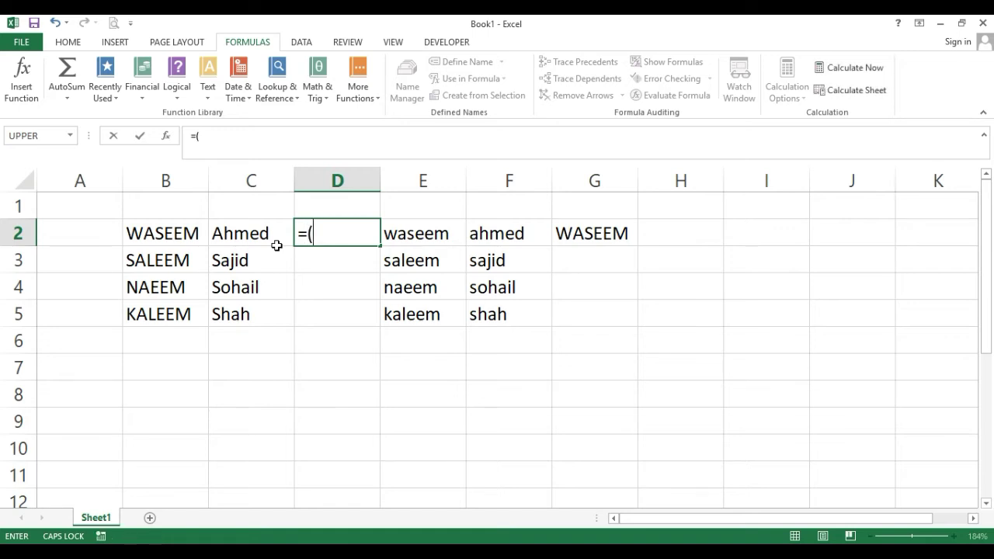
pyautogui.press('BackSpace')
pyautogui.write('UPPER')
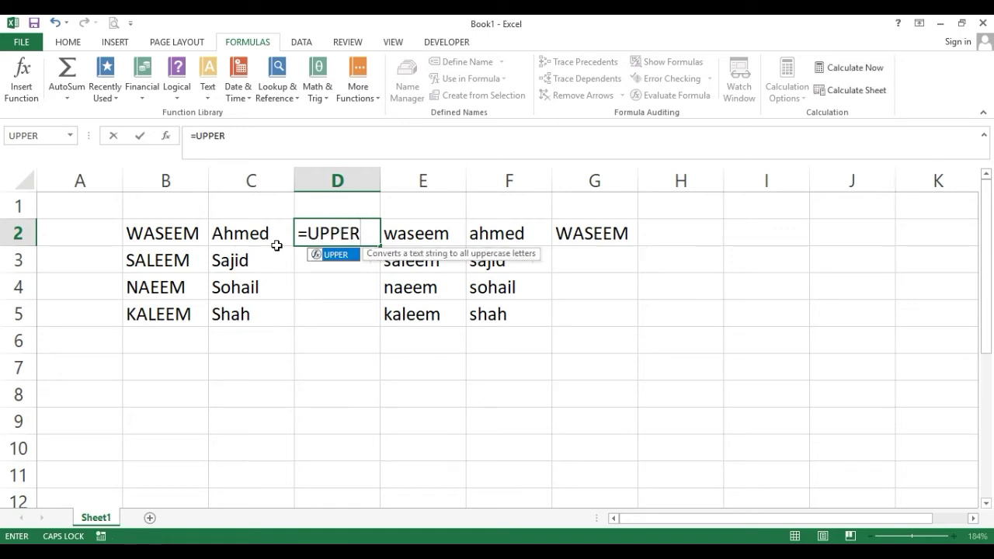
pyautogui.write('(')
pyautogui.click(277, 245)
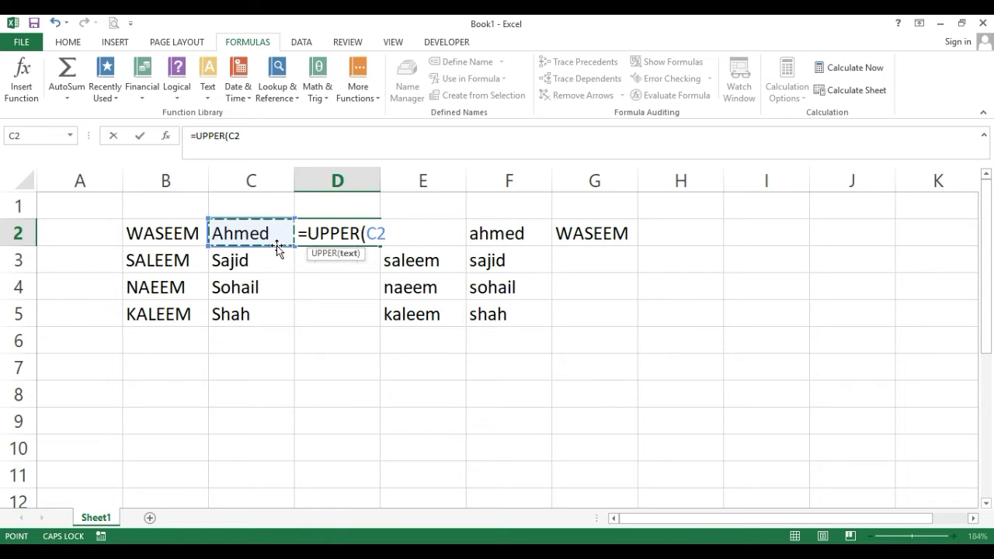
pyautogui.write(')')
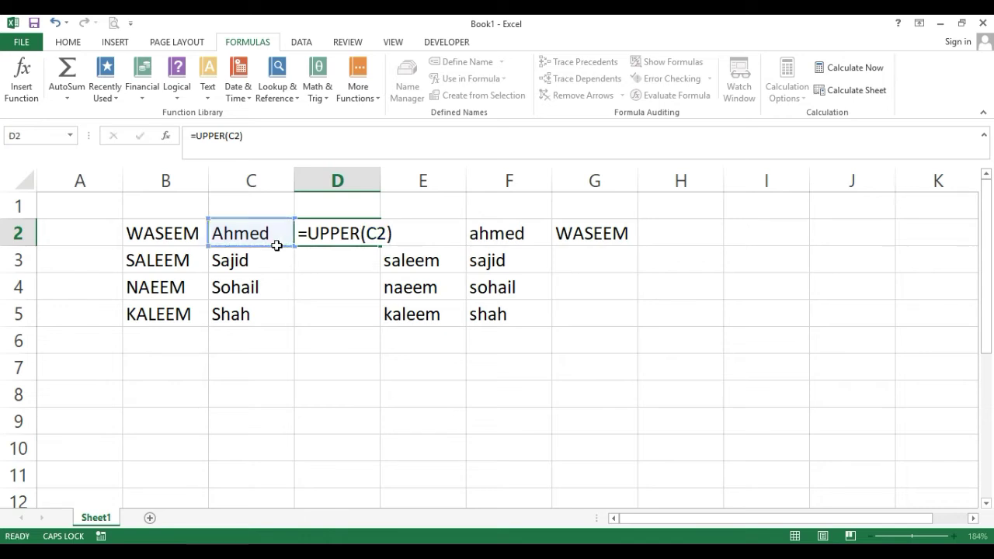
pyautogui.press('Return')
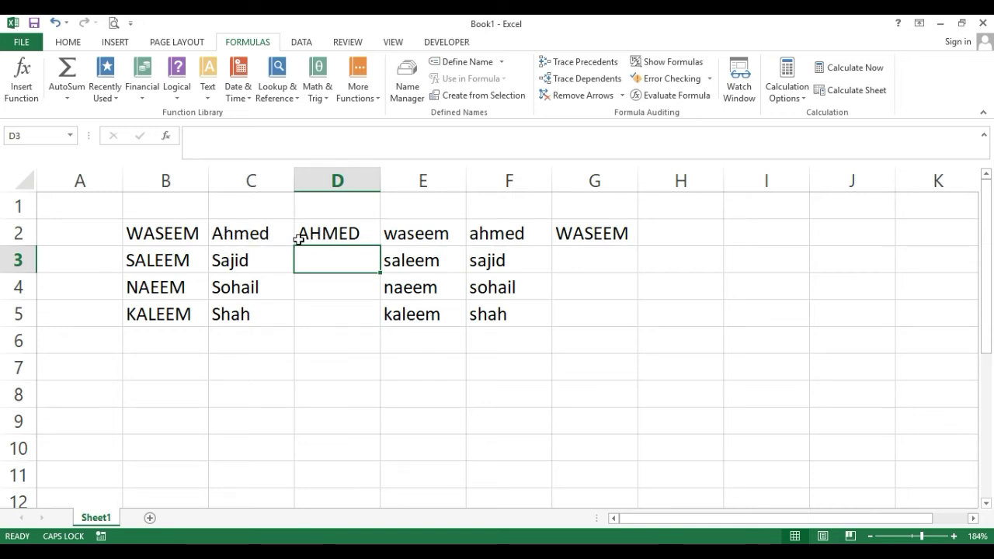
pyautogui.click(353, 233)
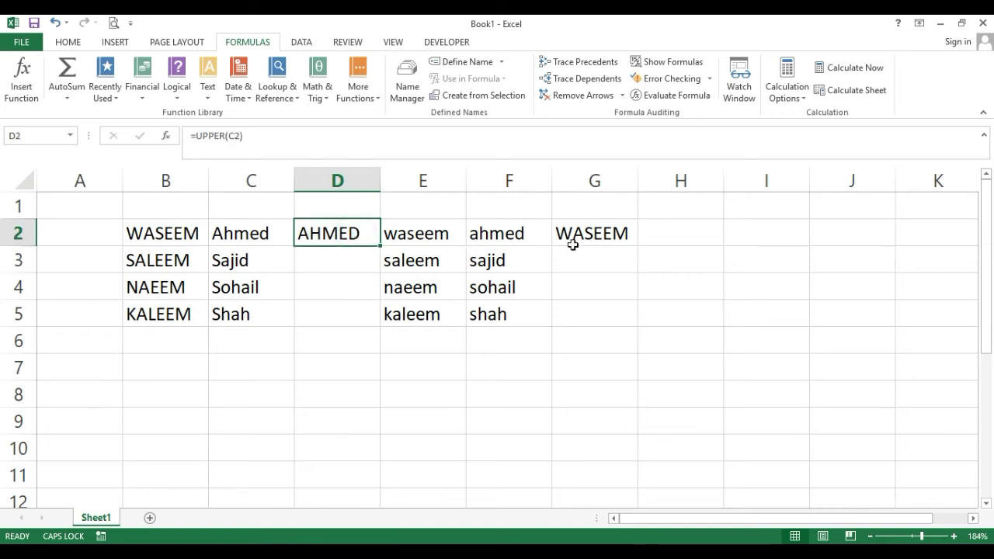
pyautogui.click(615, 236)
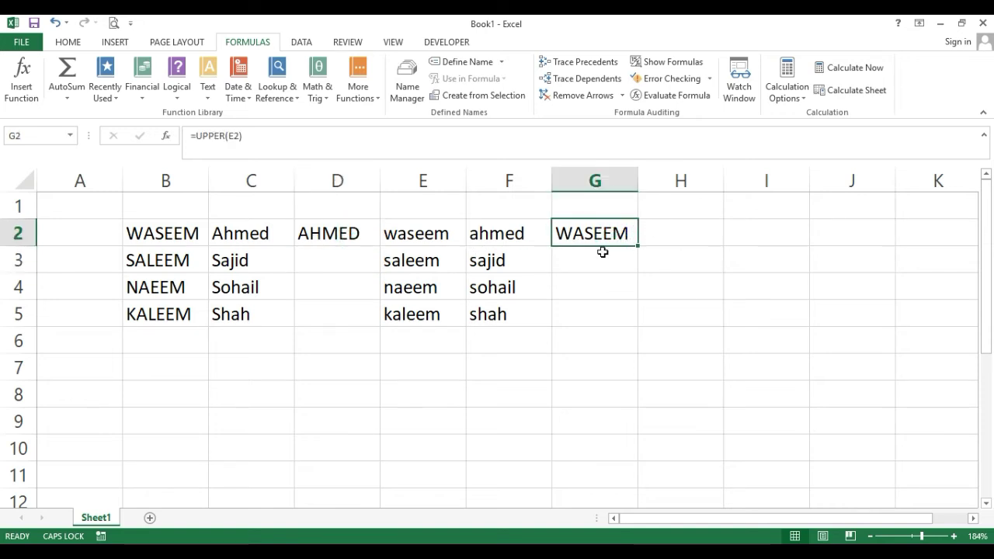
pyautogui.click(332, 229)
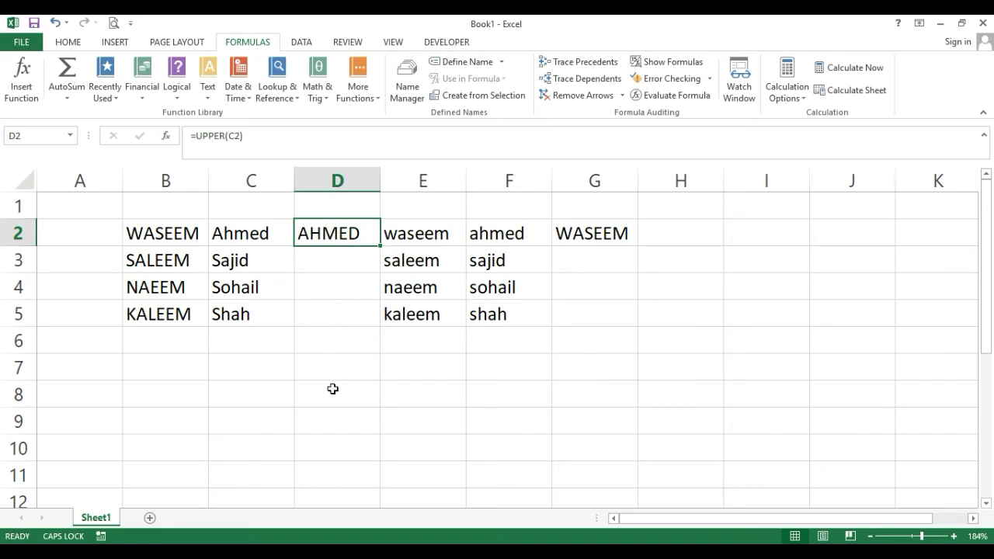
# Enter =PROPER(D2) in D7 to turn AHMED into Ahmed, then check E2 and F2.
pyautogui.click(342, 366)
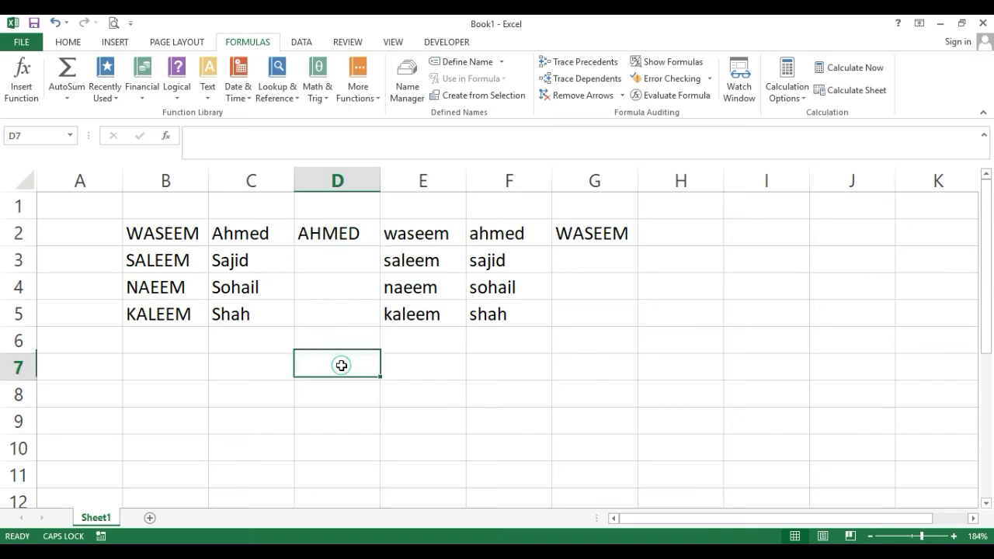
pyautogui.click(211, 102)
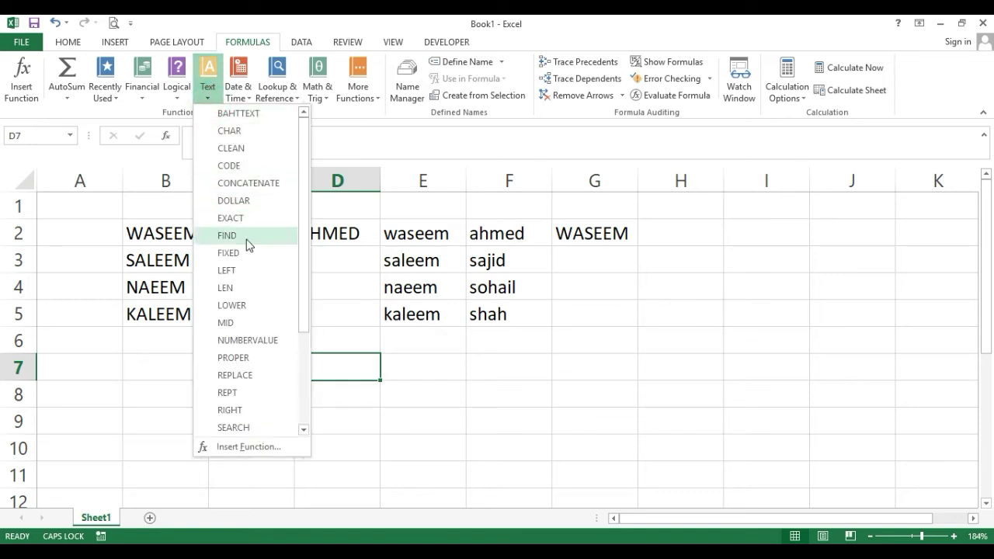
pyautogui.click(235, 357)
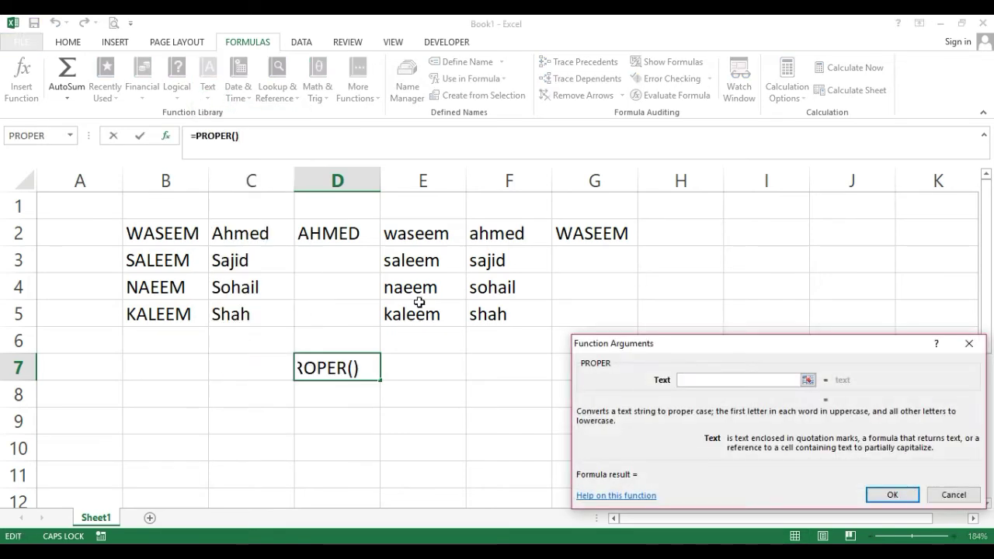
pyautogui.click(355, 233)
pyautogui.press('Return')
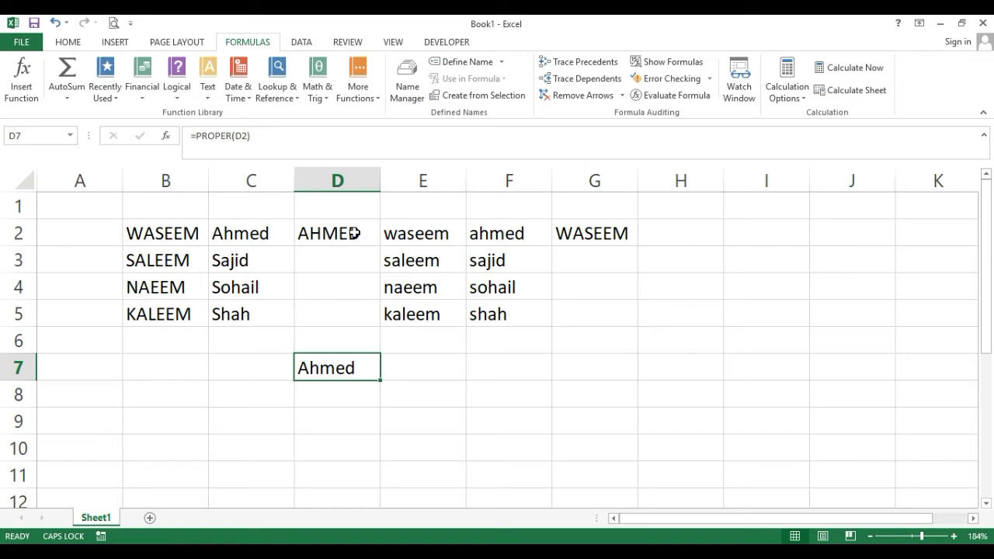
pyautogui.click(427, 235)
pyautogui.click(487, 233)
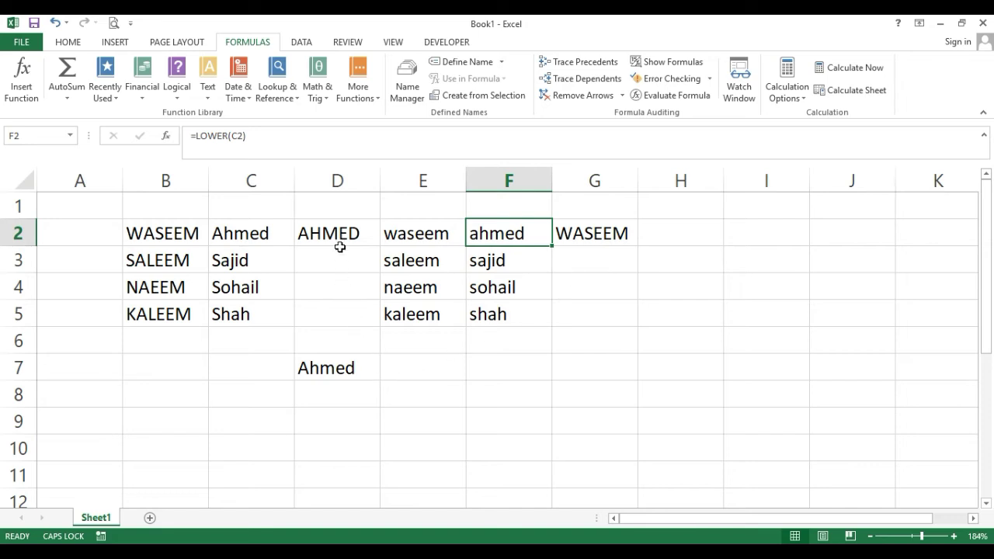
# Delete column D and clear the WASEEM result from F2.
pyautogui.rightClick(330, 178)
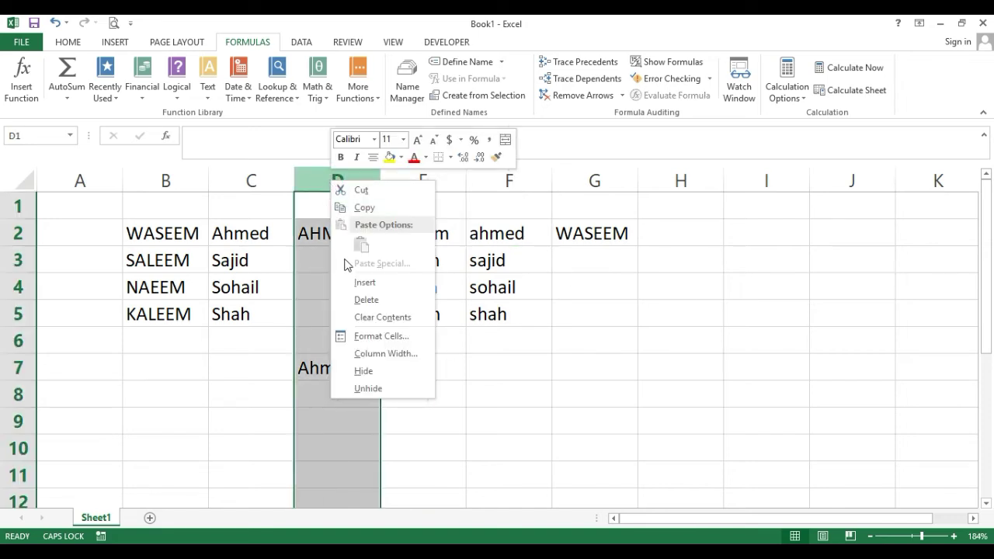
pyautogui.click(366, 299)
pyautogui.click(469, 294)
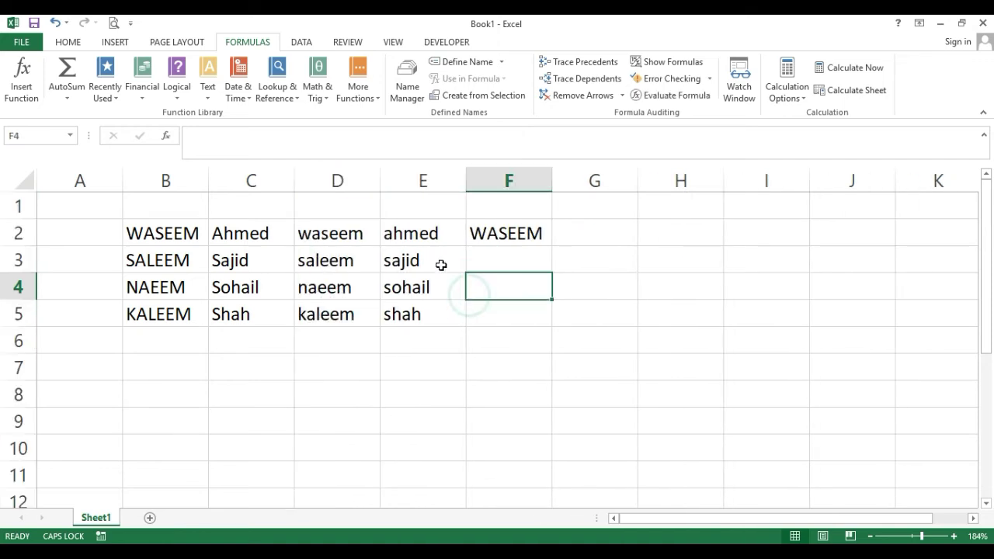
pyautogui.click(489, 233)
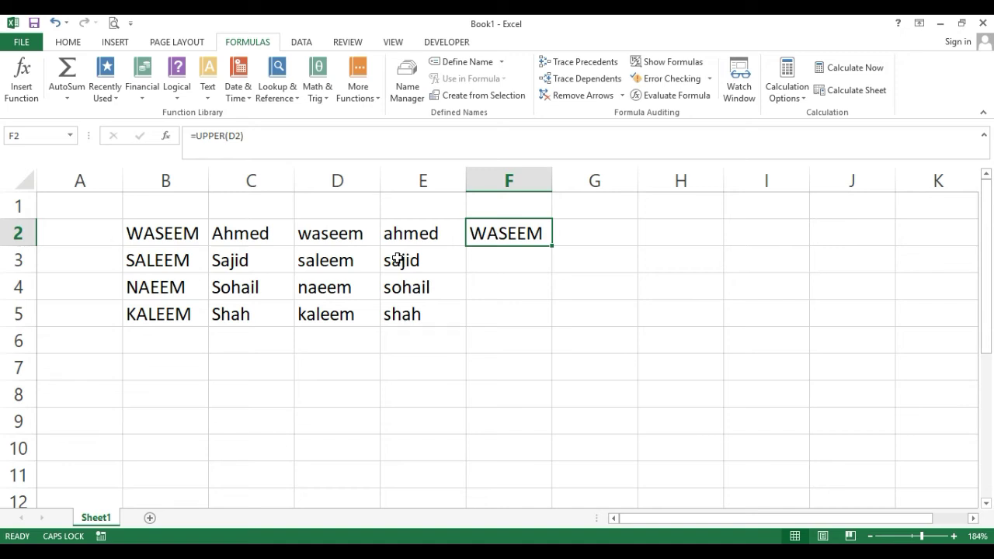
pyautogui.press('Delete')
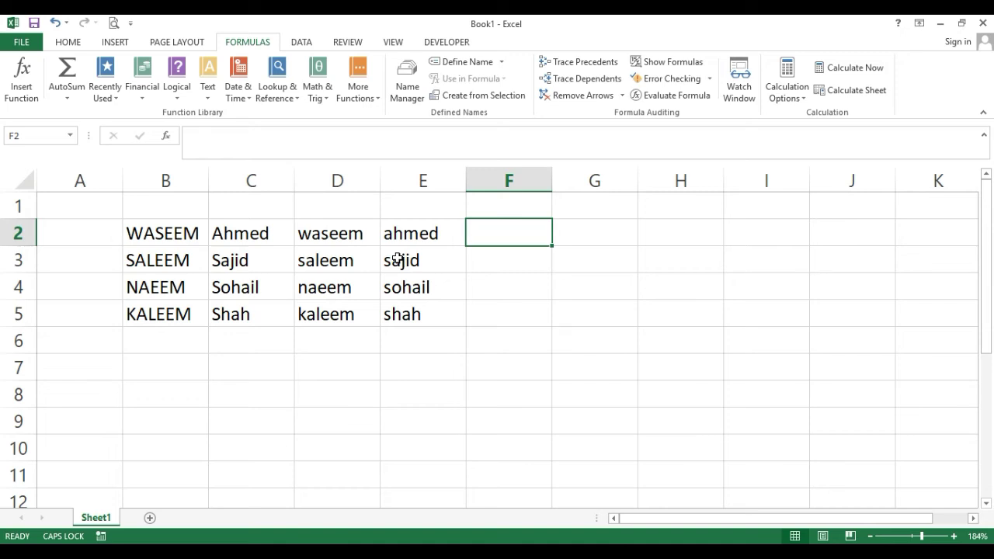
pyautogui.press('Down')
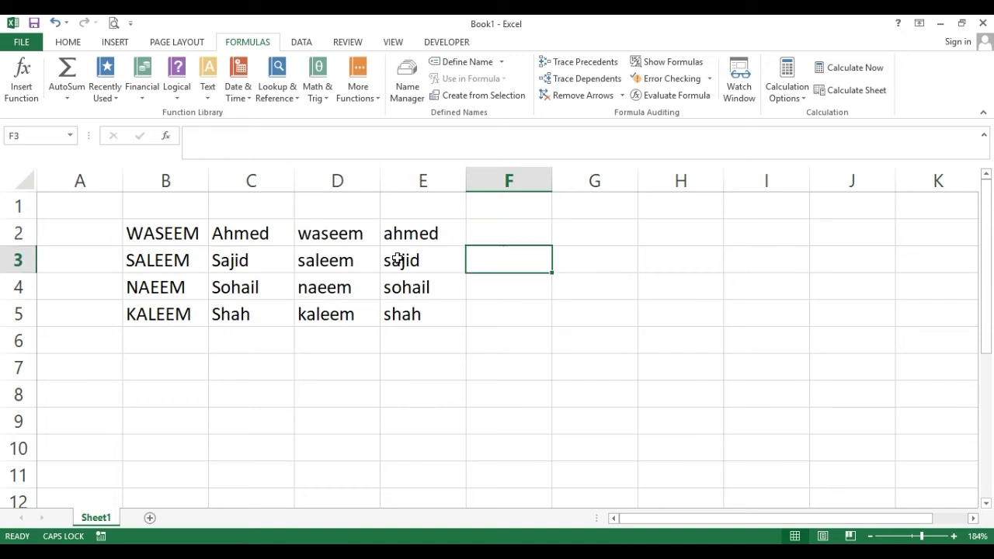
pyautogui.press('Up')
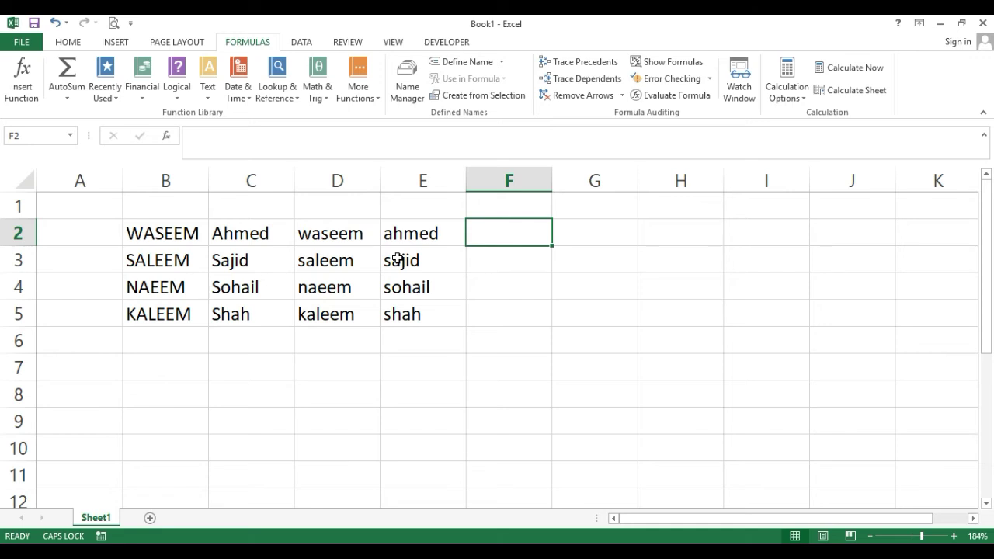
# Put a dot in F2 and fill it down to F5.
pyautogui.press('Num_Lock')
pyautogui.write('.')
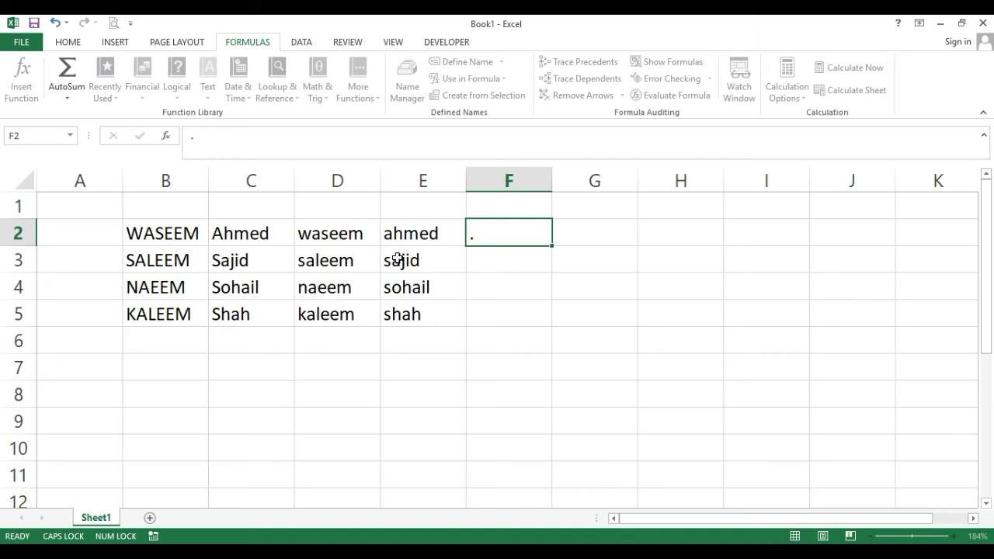
pyautogui.press('Return')
pyautogui.click(533, 231)
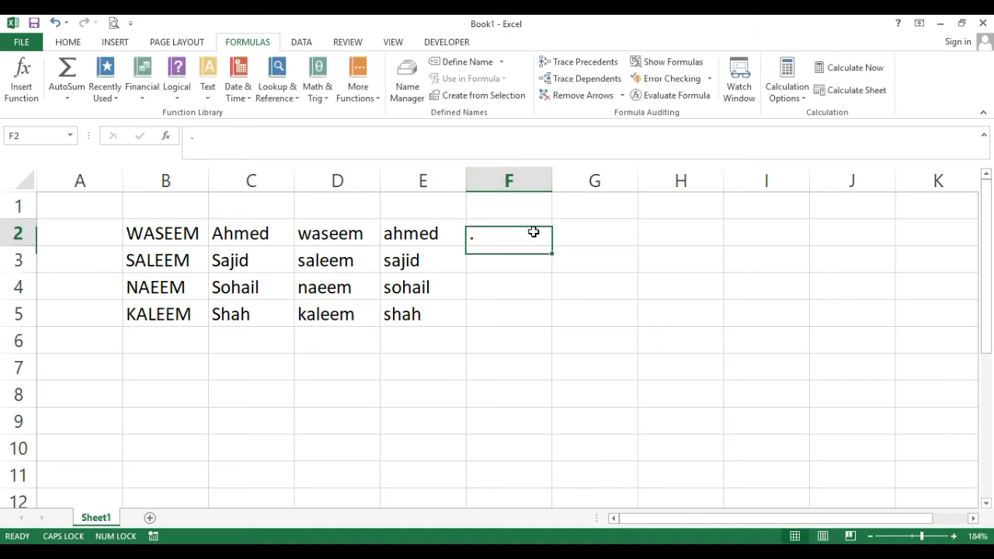
pyautogui.moveTo(550, 245); pyautogui.dragTo(526, 323)
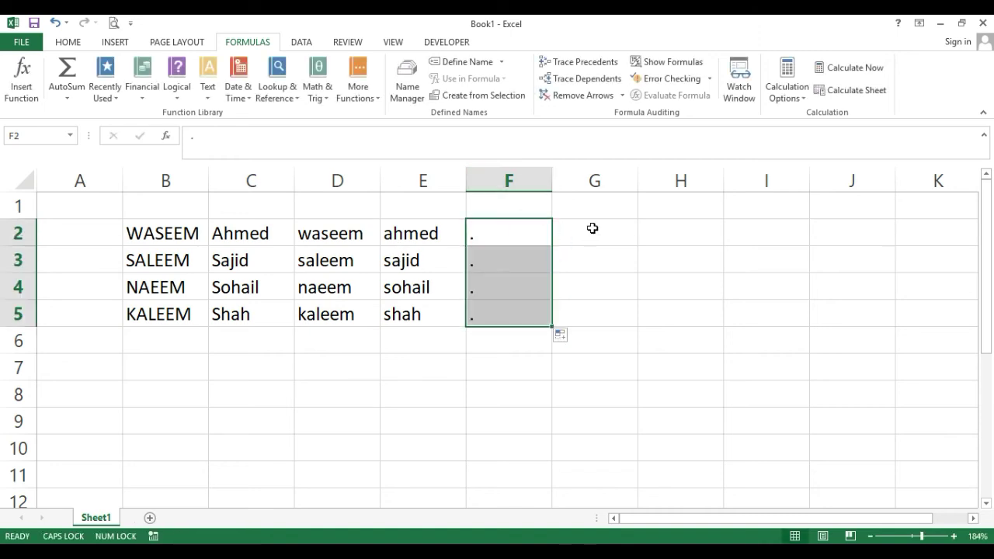
# Enter @ in G2 and gmail.com in H2, then fill both down to row 5.
pyautogui.click(593, 226)
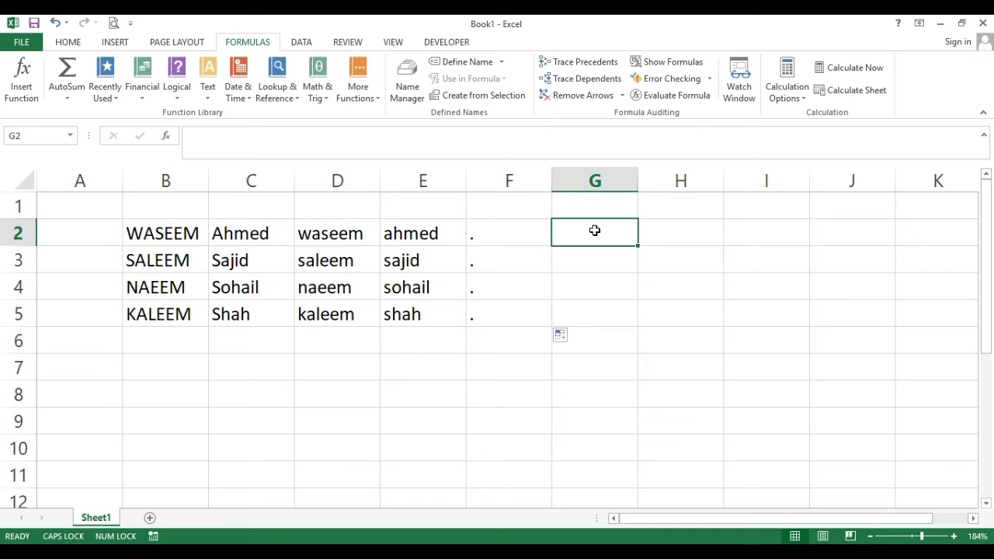
pyautogui.write('@')
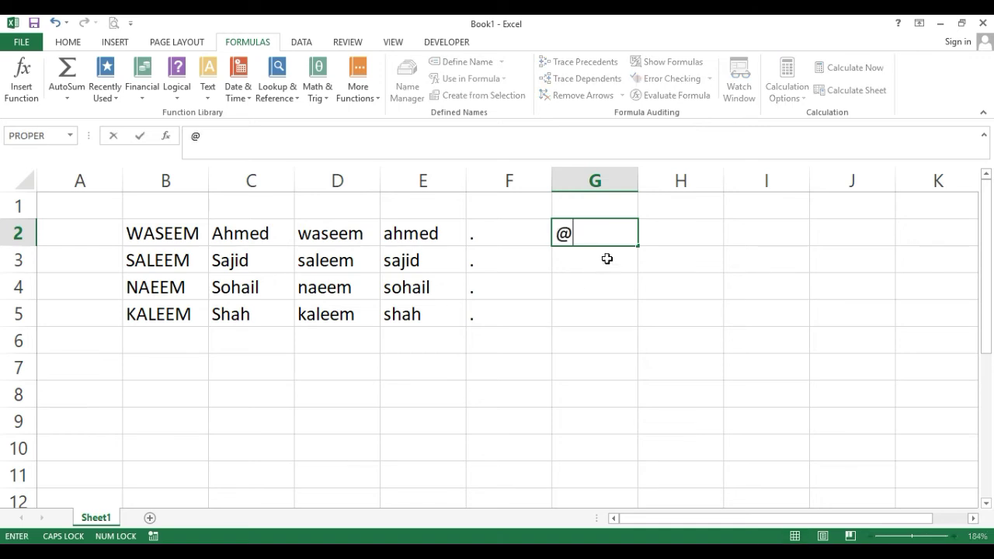
pyautogui.click(676, 237)
pyautogui.write('G')
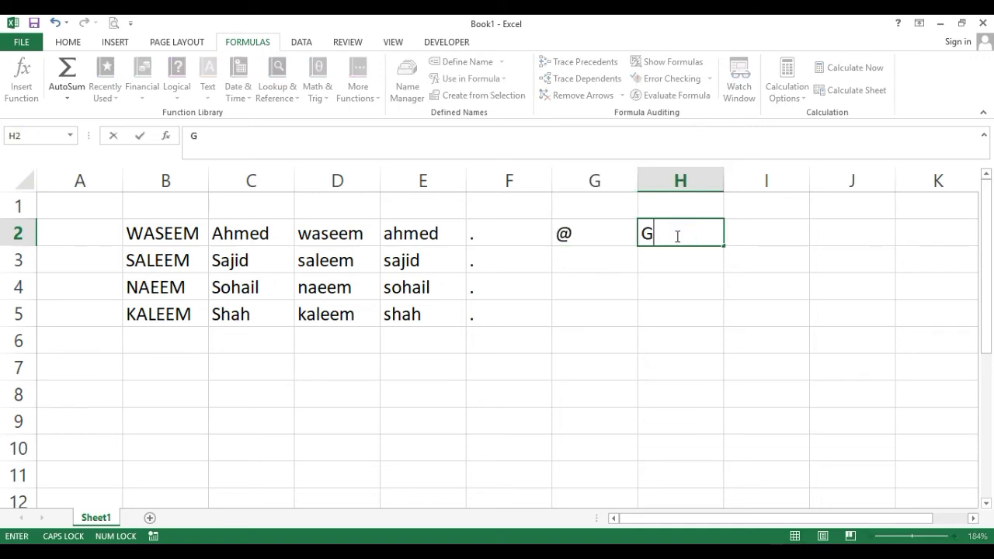
pyautogui.press('capslock')
pyautogui.press('BackSpace')
pyautogui.write('g')
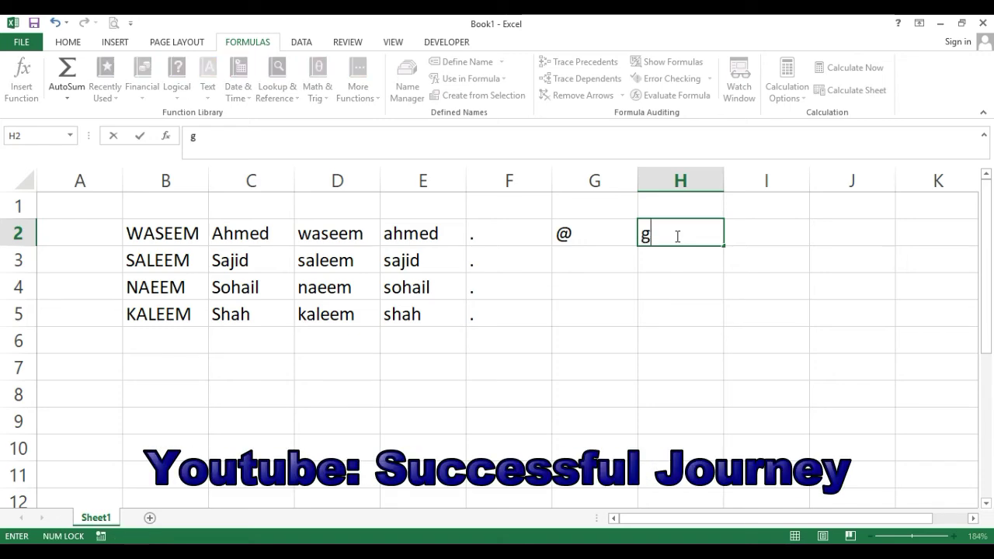
pyautogui.write('ma')
pyautogui.press('BackSpace')
pyautogui.write('mail.com')
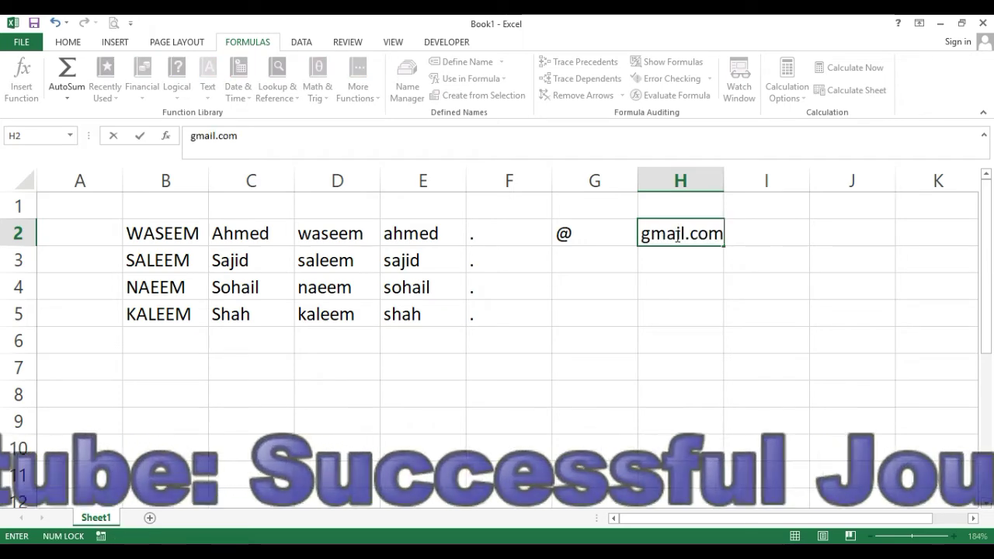
pyautogui.press('Return')
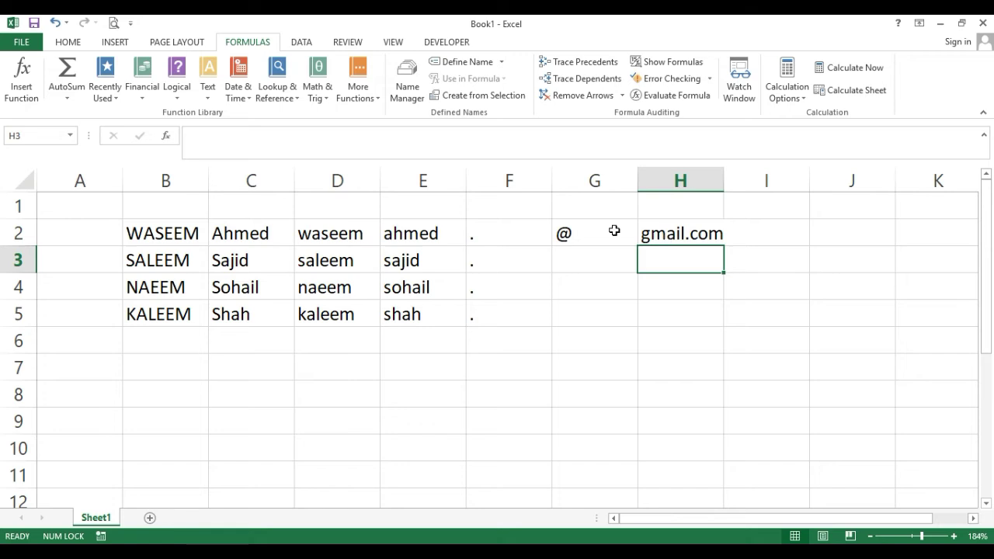
pyautogui.moveTo(610, 230); pyautogui.dragTo(732, 322)
pyautogui.click(615, 307)
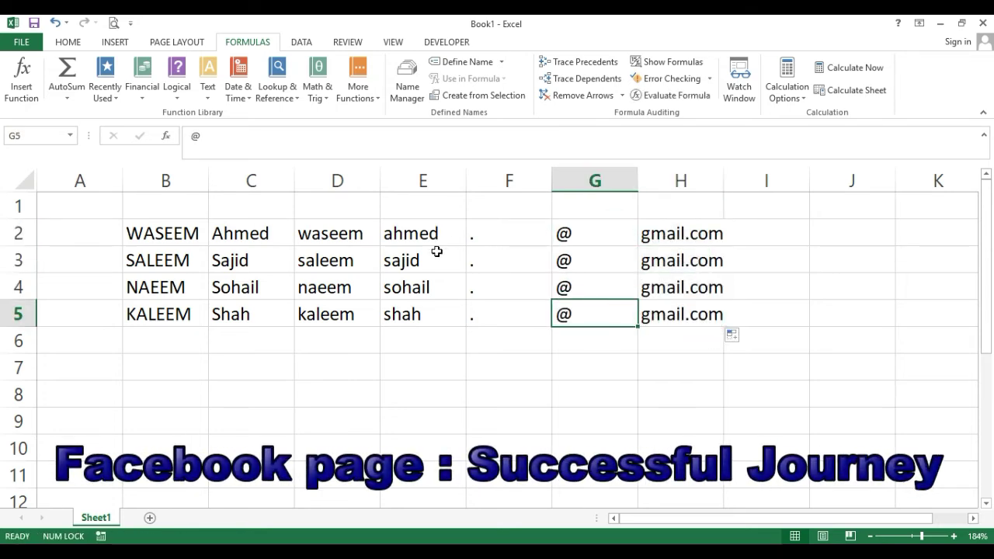
pyautogui.click(348, 371)
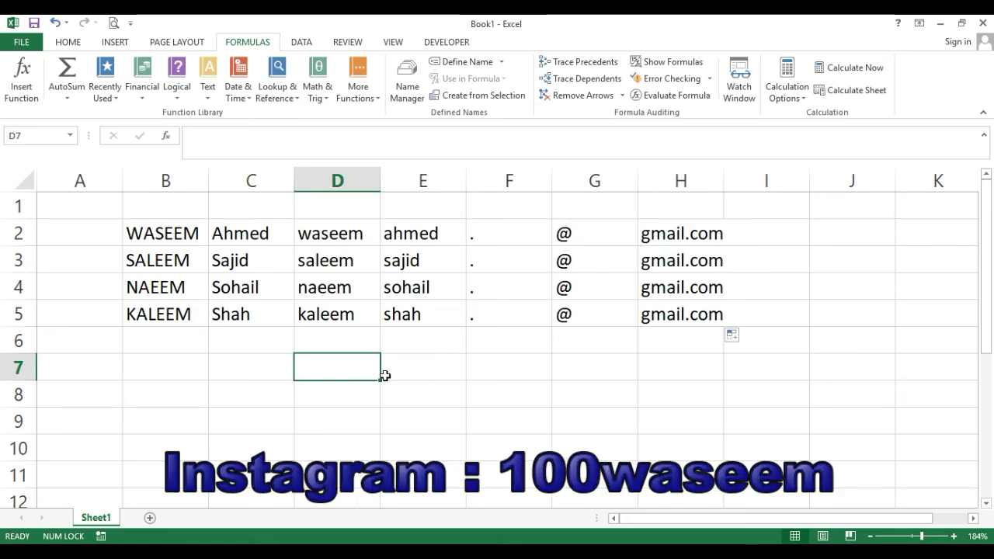
# Build =CONCATENATE(D2,F2,E2,G2,H2) in D7 to form the first gmail address.
pyautogui.click(208, 93)
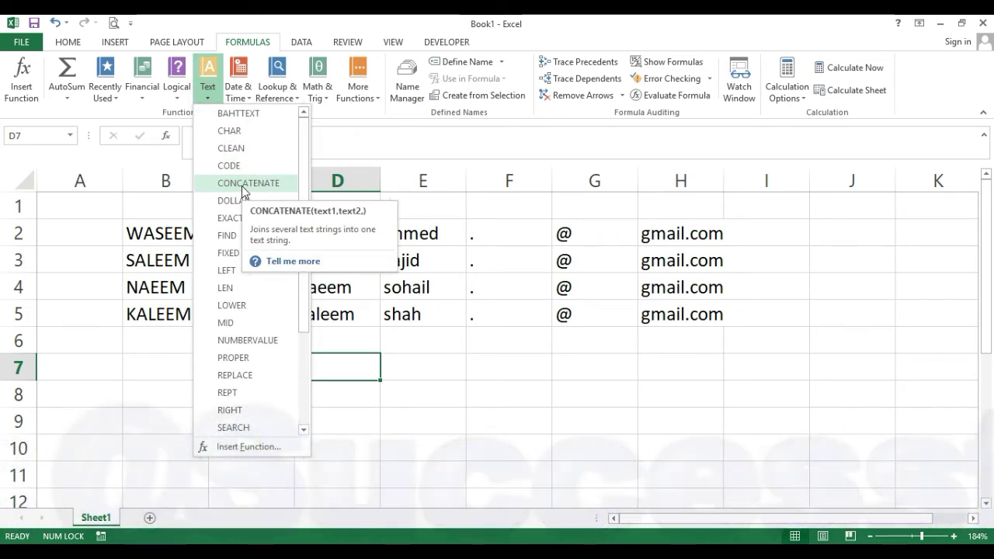
pyautogui.click(242, 186)
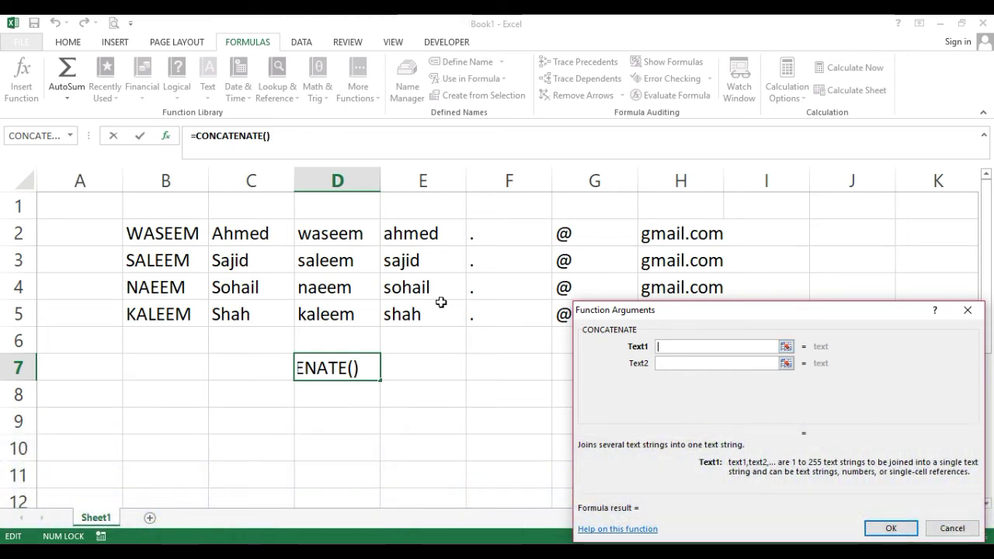
pyautogui.click(344, 234)
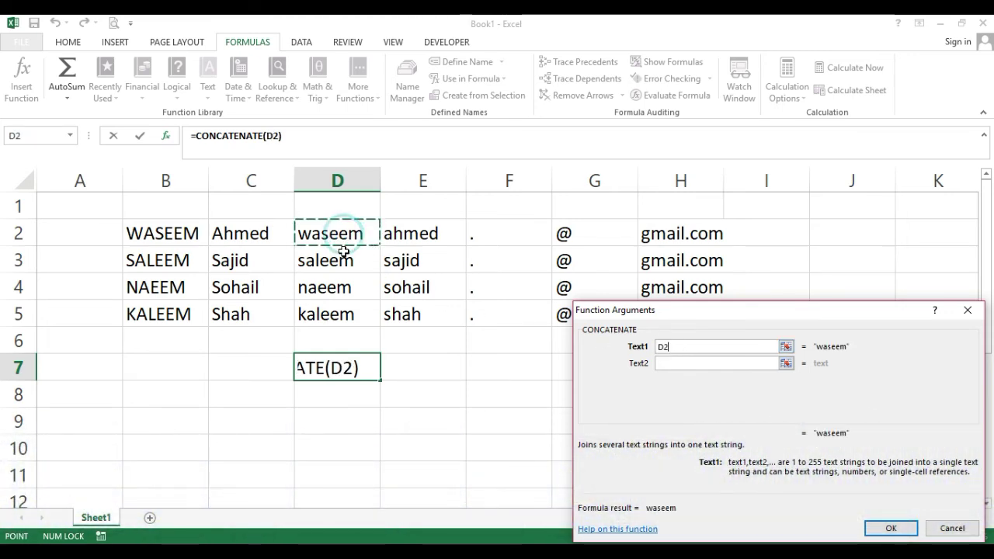
pyautogui.click(709, 364)
pyautogui.click(486, 244)
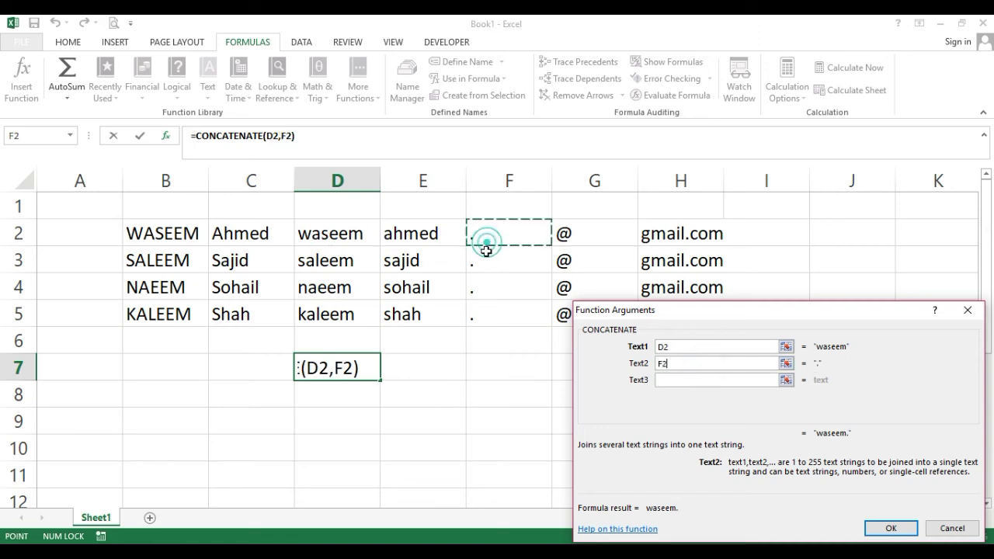
pyautogui.click(707, 379)
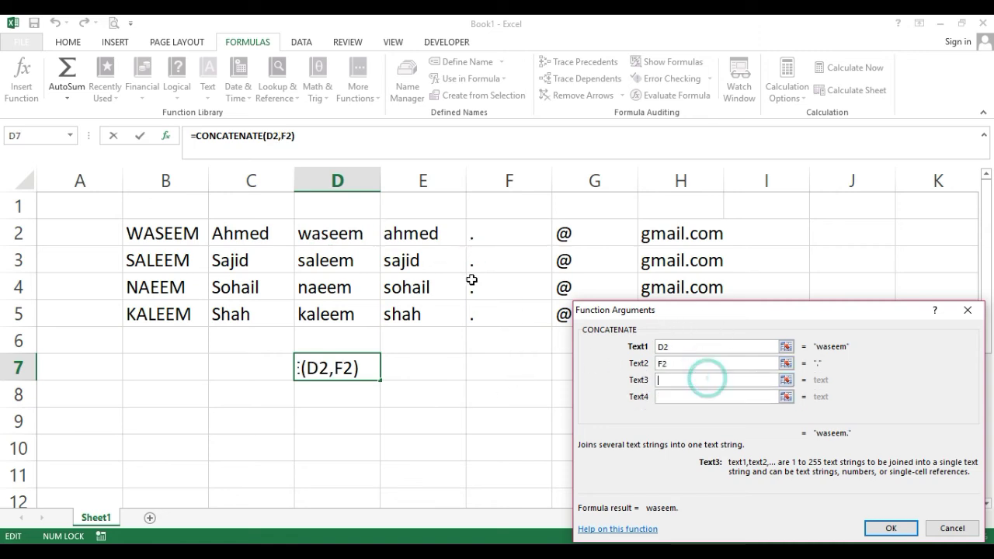
pyautogui.click(430, 241)
pyautogui.click(729, 397)
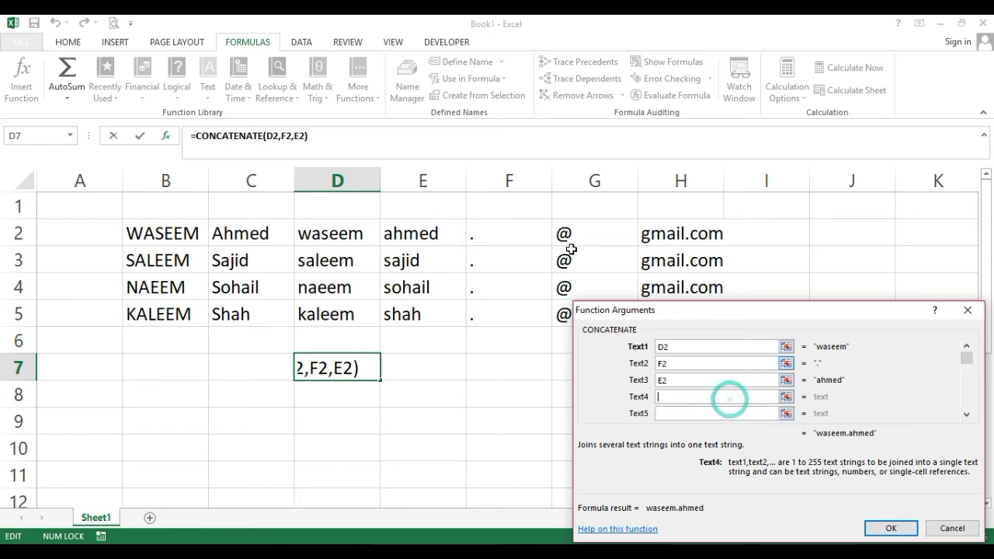
pyautogui.click(569, 236)
pyautogui.click(702, 411)
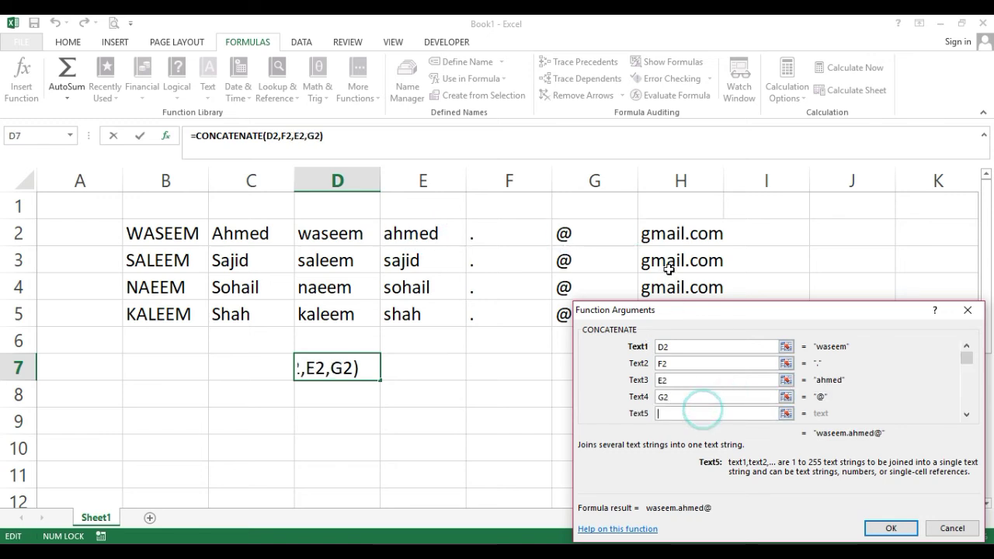
pyautogui.click(664, 235)
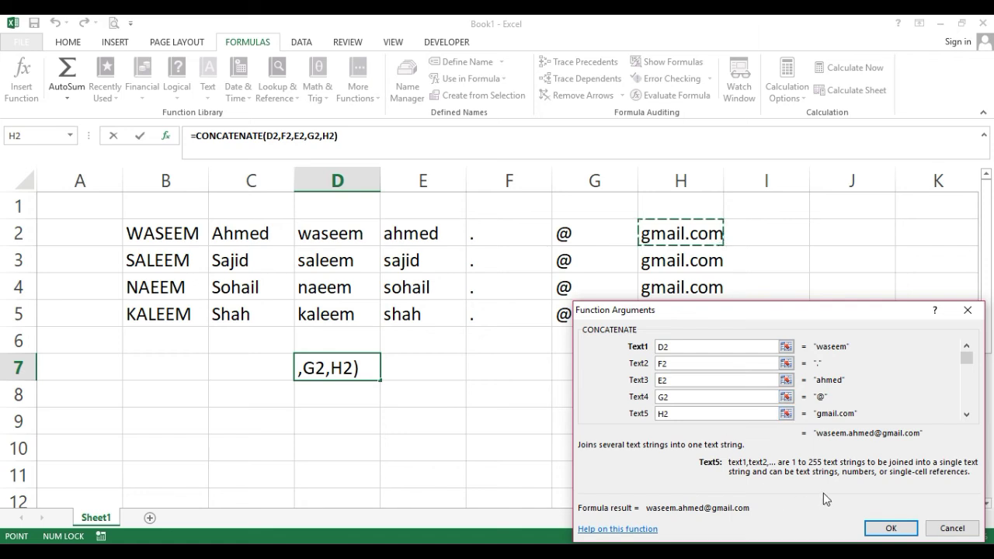